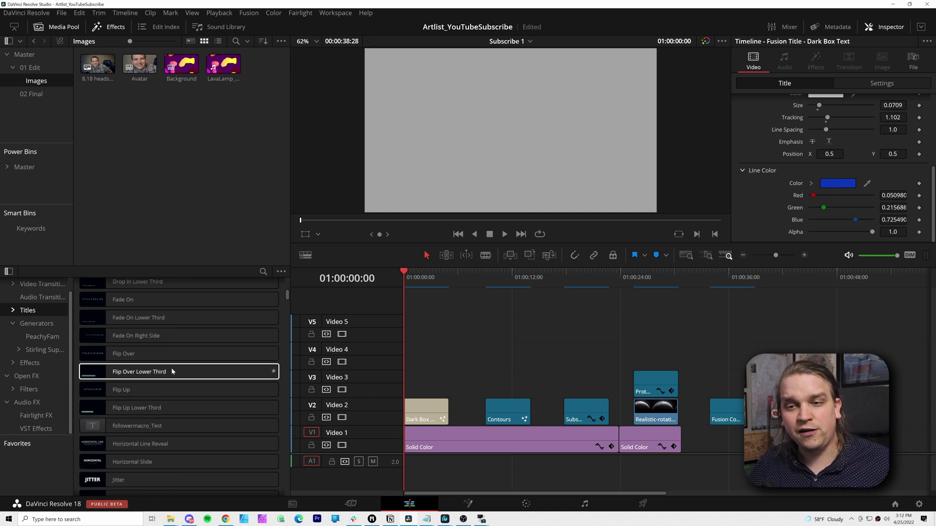
Step: Place the Dark Box Text title at the start of V2 and scrub it to preview SAMPLE TEXT
{"action": "scroll", "coordinate": [183, 374], "scroll_direction": "down", "scroll_amount": 3}
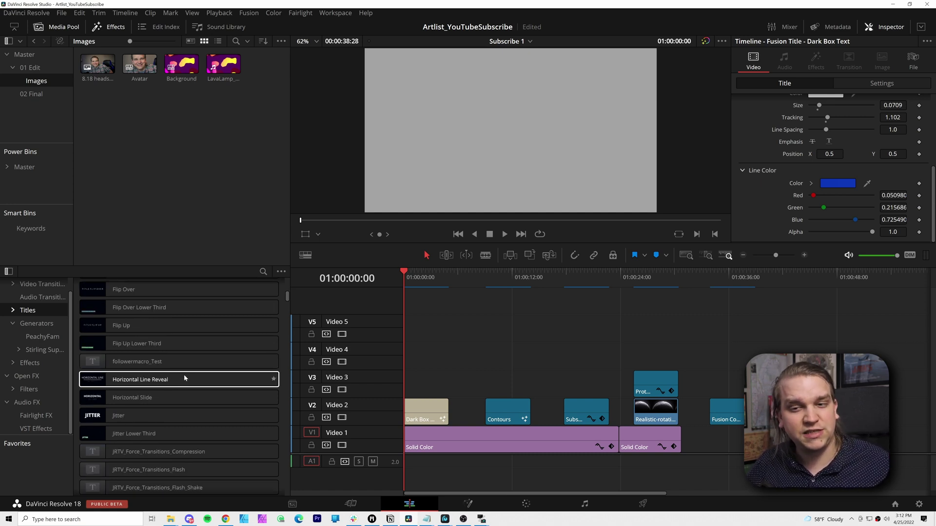
{"action": "scroll", "coordinate": [183, 376], "scroll_direction": "down", "scroll_amount": 8}
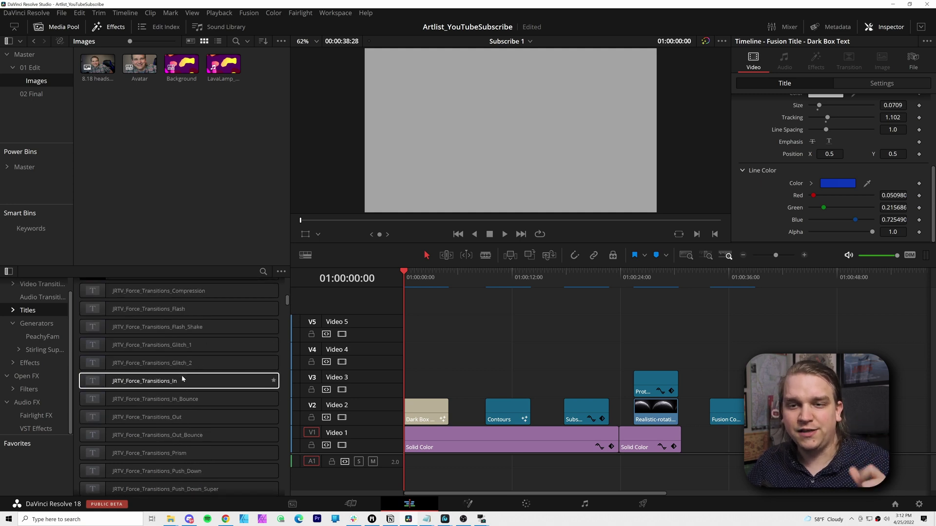
{"action": "scroll", "coordinate": [183, 376], "scroll_direction": "down", "scroll_amount": 2}
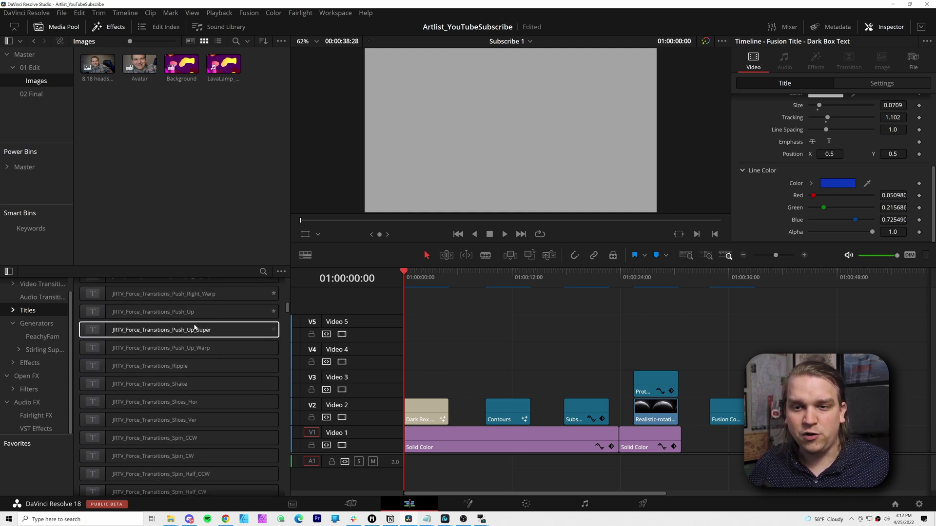
{"action": "scroll", "coordinate": [213, 382], "scroll_direction": "up", "scroll_amount": 3}
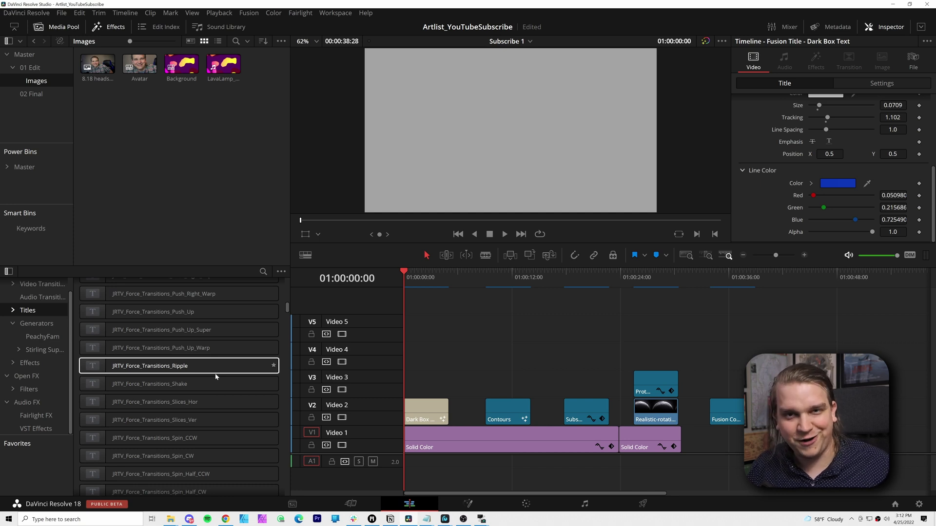
{"action": "scroll", "coordinate": [216, 377], "scroll_direction": "up", "scroll_amount": 10}
{"action": "left_click_drag", "start_coordinate": [122, 395], "coordinate": [409, 418]}
{"action": "left_click", "coordinate": [419, 293]}
{"action": "mouse_move", "coordinate": [419, 293]}
{"action": "left_mouse_down"}
{"action": "mouse_move", "coordinate": [443, 294]}
{"action": "mouse_move", "coordinate": [417, 293]}
{"action": "left_mouse_up"}
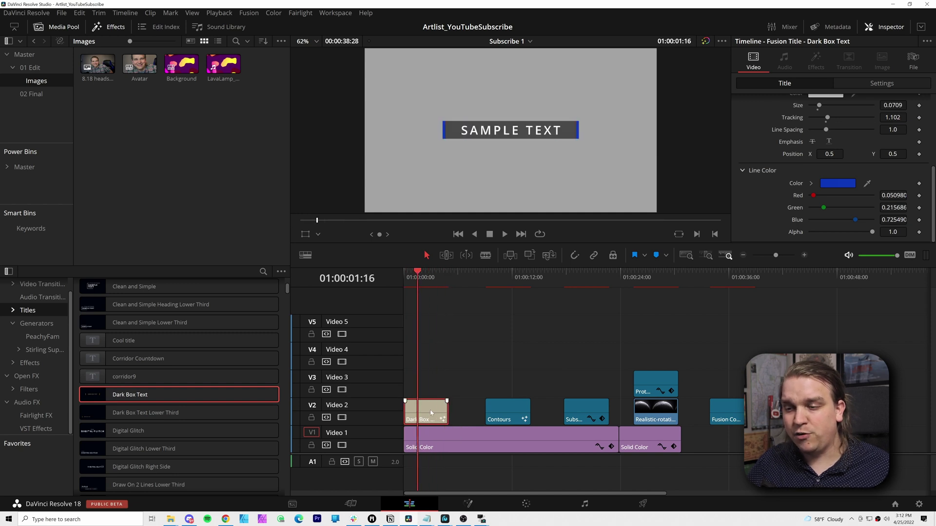
{"action": "left_click", "coordinate": [885, 32]}
{"action": "left_click", "coordinate": [885, 32]}
{"action": "scroll", "coordinate": [789, 138], "scroll_direction": "up", "scroll_amount": 4}
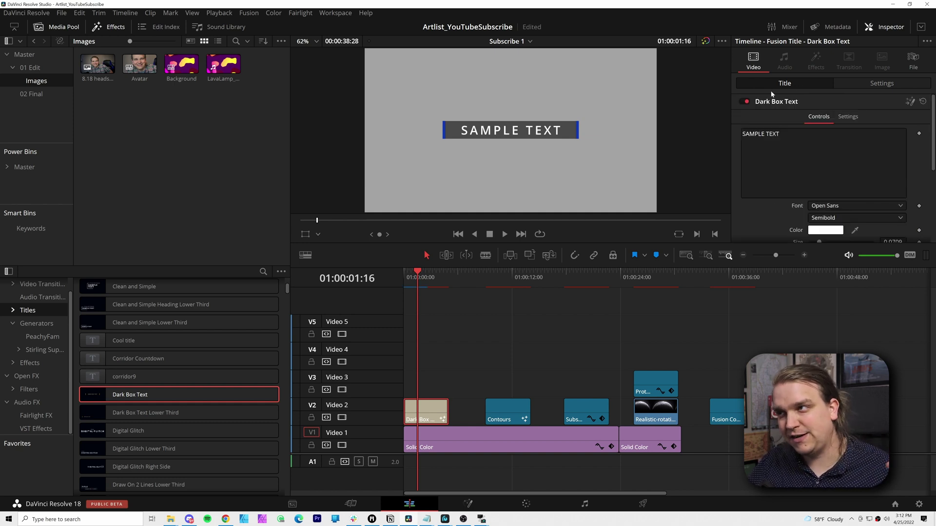
{"action": "scroll", "coordinate": [771, 94], "scroll_direction": "down", "scroll_amount": 2}
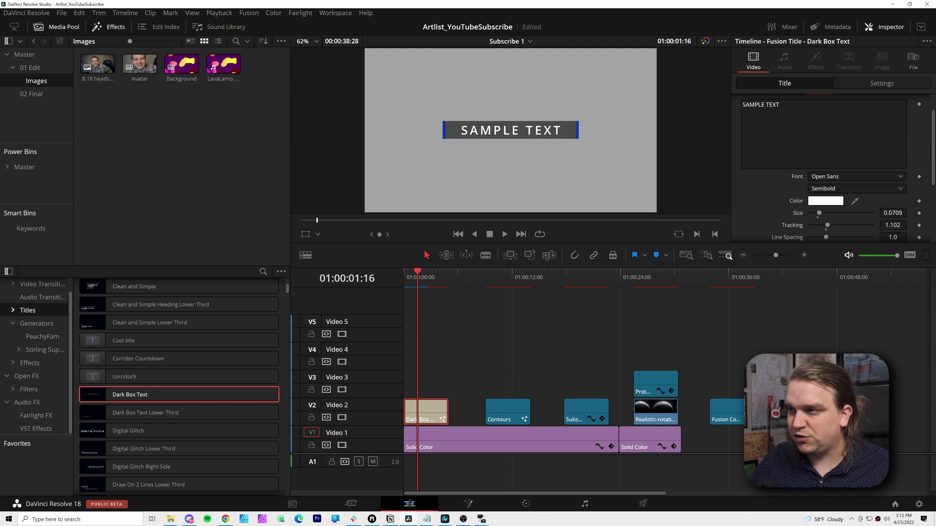
{"action": "scroll", "coordinate": [784, 207], "scroll_direction": "down", "scroll_amount": 5}
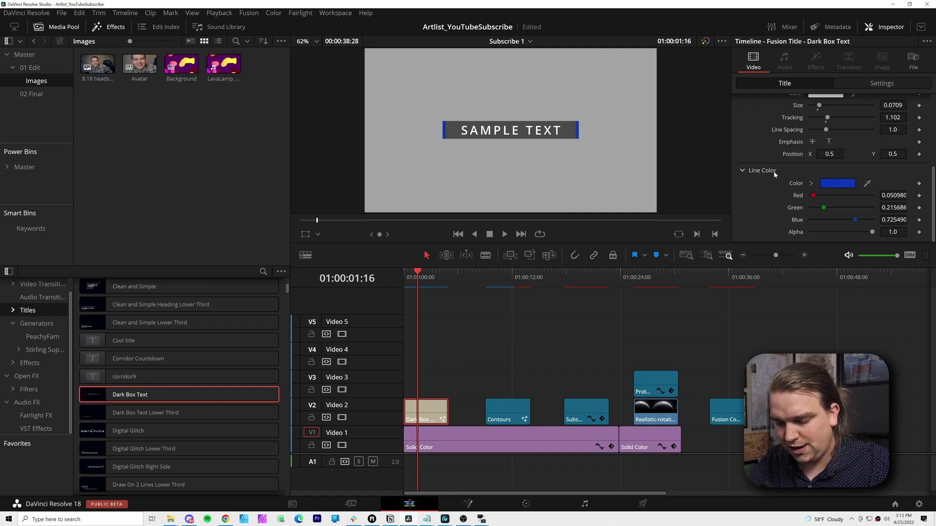
Step: Change the title text to 'Anything You Want' and play it back
{"action": "type", "text": "Anything"}
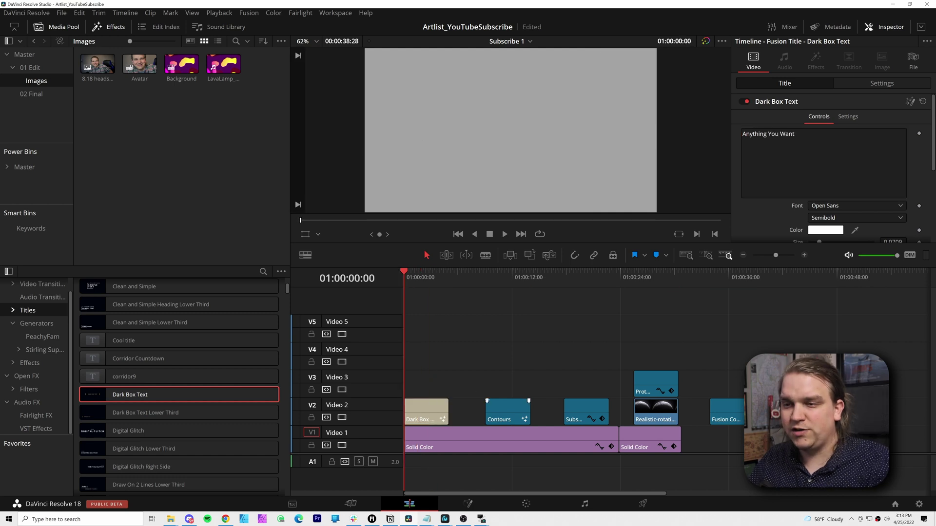
{"action": "key", "text": "space"}
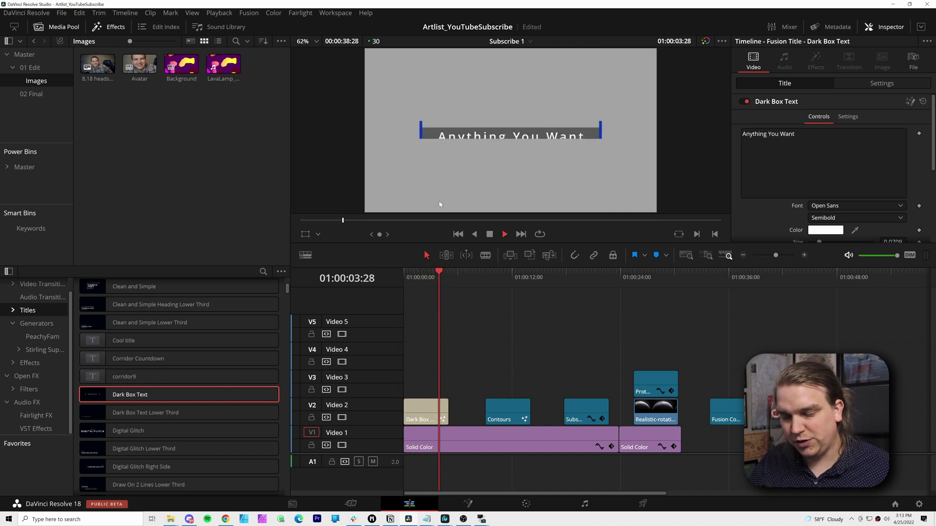
{"action": "left_click", "coordinate": [415, 274]}
Step: Set the title's Line Color Red to 1.0 for pink lines, then replay from the start
{"action": "left_click", "coordinate": [433, 416]}
{"action": "left_click", "coordinate": [425, 277]}
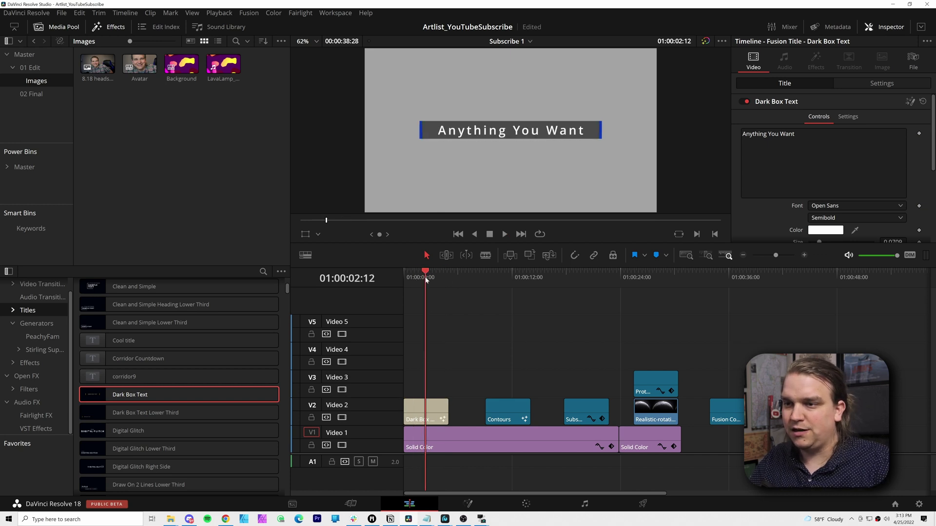
{"action": "left_click", "coordinate": [427, 412]}
{"action": "scroll", "coordinate": [860, 179], "scroll_direction": "down", "scroll_amount": 5}
{"action": "left_click_drag", "start_coordinate": [813, 197], "coordinate": [879, 206]}
{"action": "left_click_drag", "start_coordinate": [439, 282], "coordinate": [291, 280]}
{"action": "key", "text": "space"}
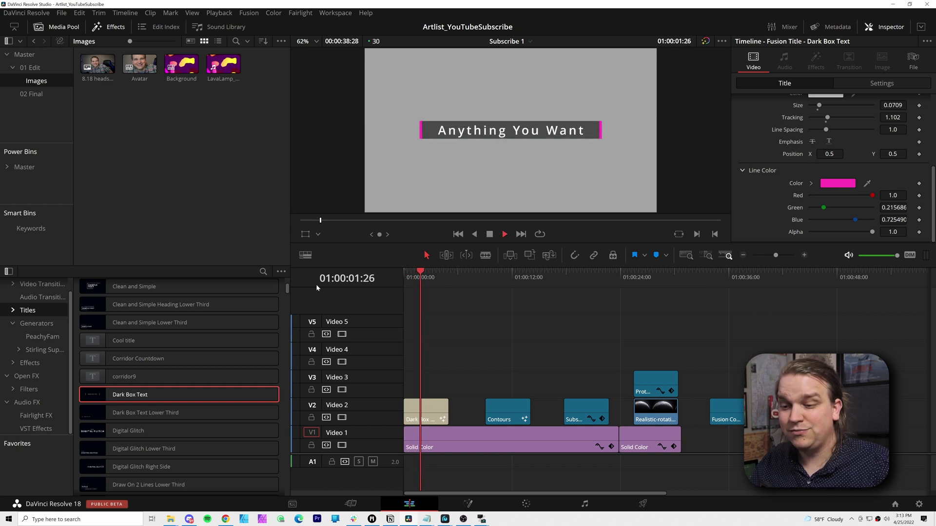
{"action": "key", "text": "space"}
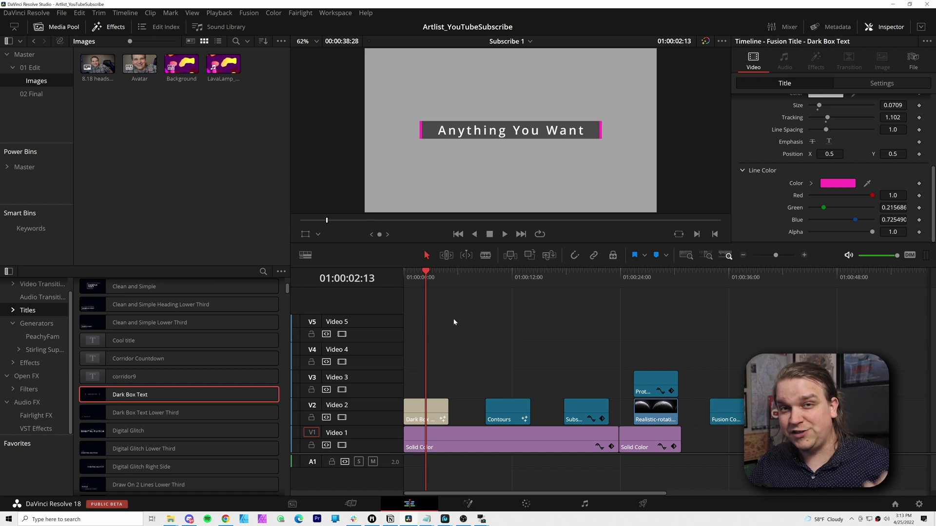
Step: Show the Generators list and select the Contours clip on V2 to view its six versions
{"action": "left_click", "coordinate": [36, 323]}
{"action": "scroll", "coordinate": [138, 327], "scroll_direction": "down", "scroll_amount": 1}
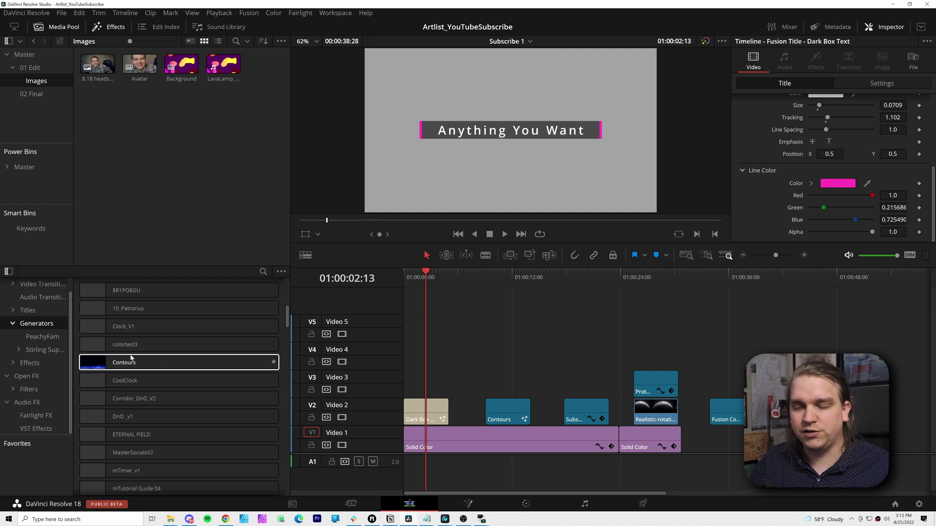
{"action": "left_click_drag", "start_coordinate": [478, 272], "coordinate": [510, 382]}
{"action": "left_click", "coordinate": [507, 411]}
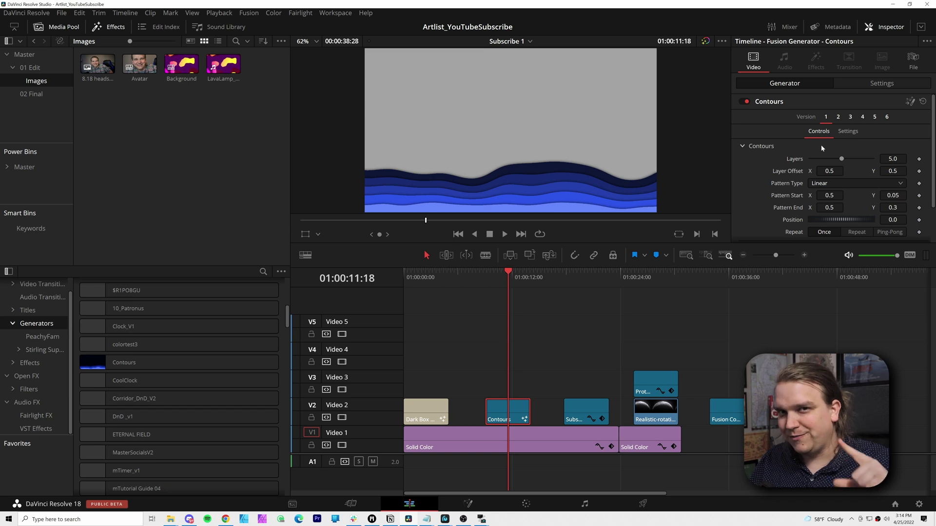
Step: Switch Contours to version 2 and set Movement Rate to 0.031, scrubbing to preview
{"action": "left_click", "coordinate": [838, 117]}
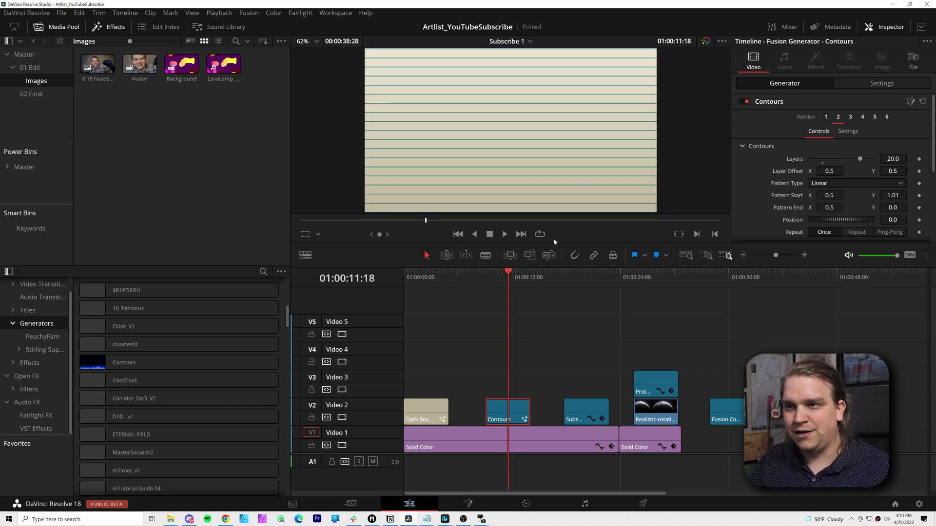
{"action": "left_click_drag", "start_coordinate": [418, 220], "coordinate": [443, 230]}
{"action": "left_click_drag", "start_coordinate": [505, 284], "coordinate": [483, 281]}
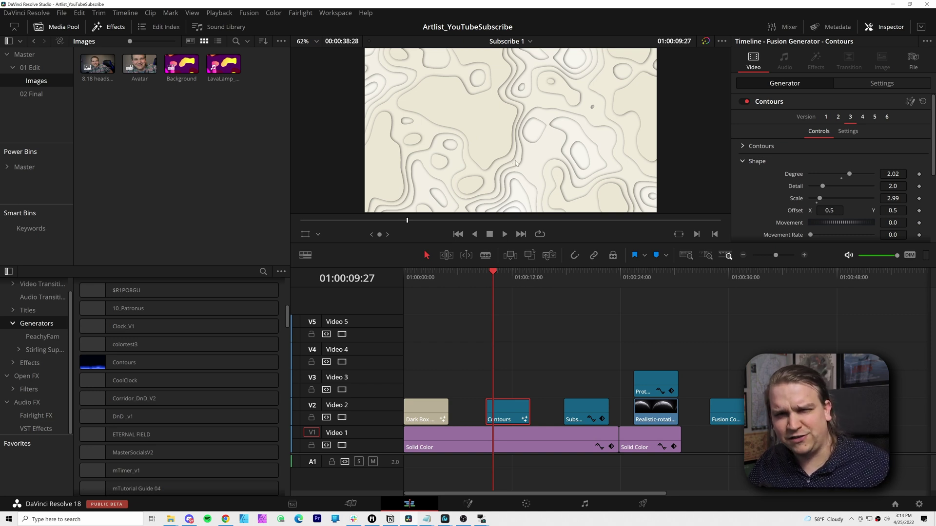
{"action": "scroll", "coordinate": [766, 177], "scroll_direction": "down", "scroll_amount": 1}
{"action": "scroll", "coordinate": [766, 171], "scroll_direction": "up", "scroll_amount": 1}
{"action": "scroll", "coordinate": [764, 155], "scroll_direction": "down", "scroll_amount": 1}
{"action": "left_click_drag", "start_coordinate": [809, 206], "coordinate": [812, 206]}
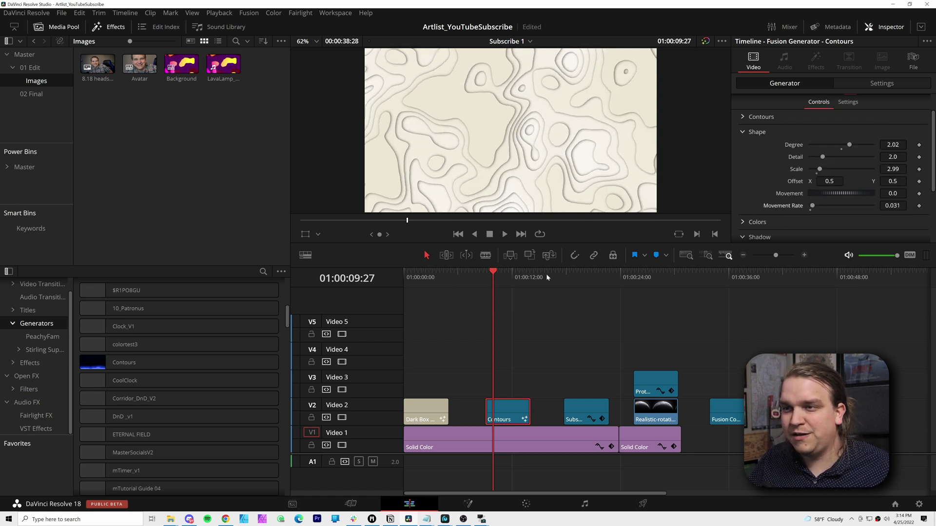
{"action": "mouse_move", "coordinate": [492, 275]}
{"action": "left_mouse_down"}
{"action": "mouse_move", "coordinate": [517, 278]}
{"action": "mouse_move", "coordinate": [508, 277]}
{"action": "left_mouse_up"}
Step: Tint the contour shadows red to 0.48 and nudge the pattern start position
{"action": "scroll", "coordinate": [750, 195], "scroll_direction": "down", "scroll_amount": 2}
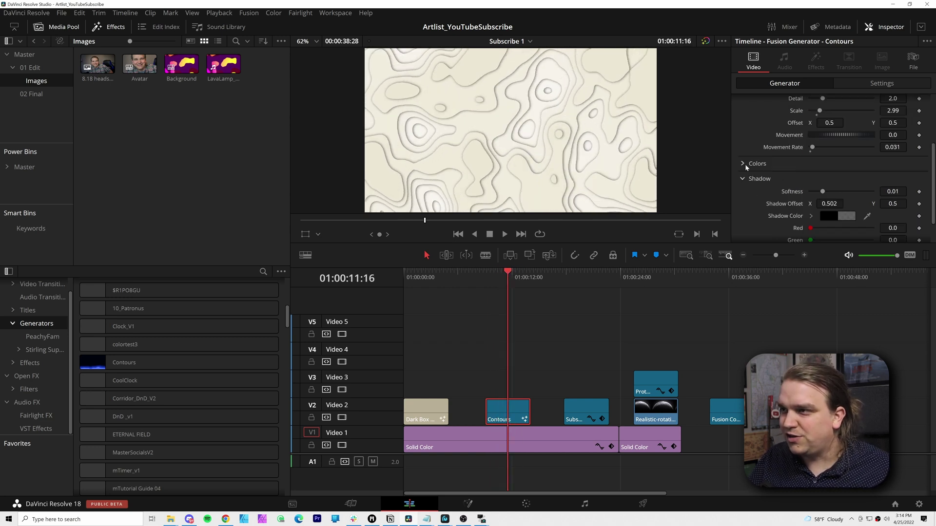
{"action": "left_click_drag", "start_coordinate": [811, 230], "coordinate": [839, 229]}
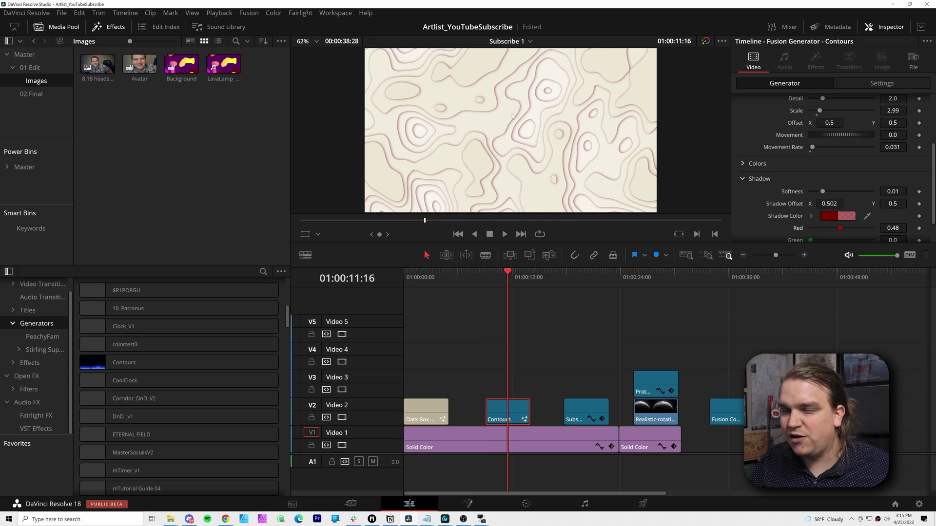
{"action": "scroll", "coordinate": [781, 183], "scroll_direction": "up", "scroll_amount": 3}
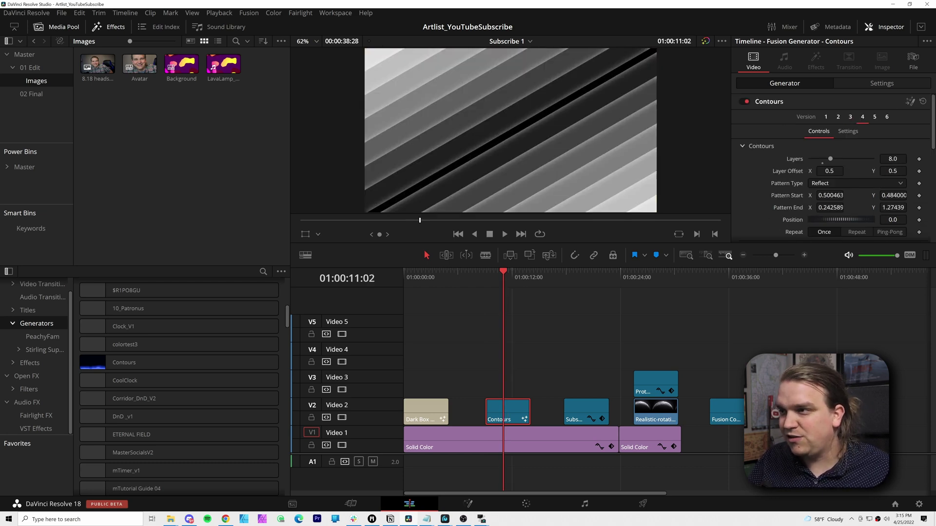
{"action": "mouse_move", "coordinate": [830, 196]}
{"action": "left_mouse_down"}
{"action": "mouse_move", "coordinate": [926, 196]}
{"action": "mouse_move", "coordinate": [821, 196]}
{"action": "left_mouse_up"}
Step: Preview versions 5 and 6, leaving version 6 with the playhead at 01:00:11:00
{"action": "left_click", "coordinate": [875, 117]}
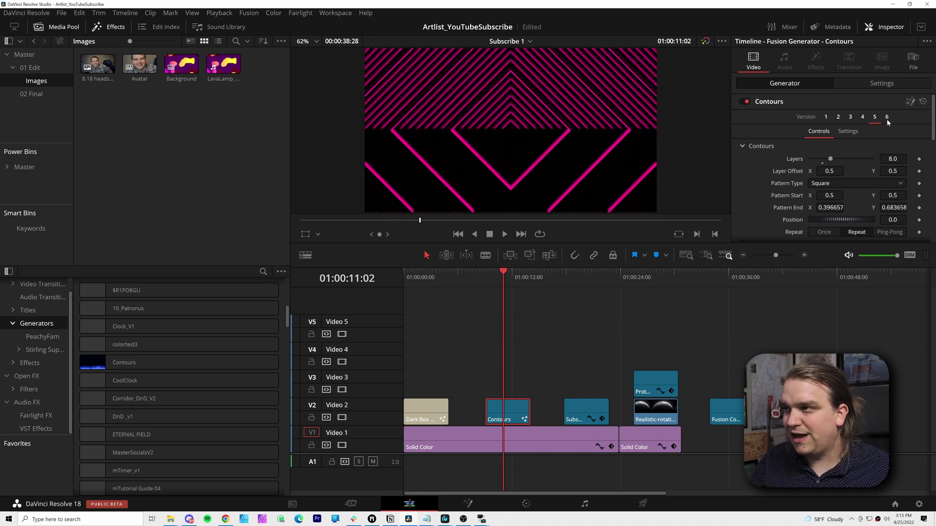
{"action": "left_click", "coordinate": [887, 116]}
{"action": "left_click_drag", "start_coordinate": [503, 274], "coordinate": [503, 285]}
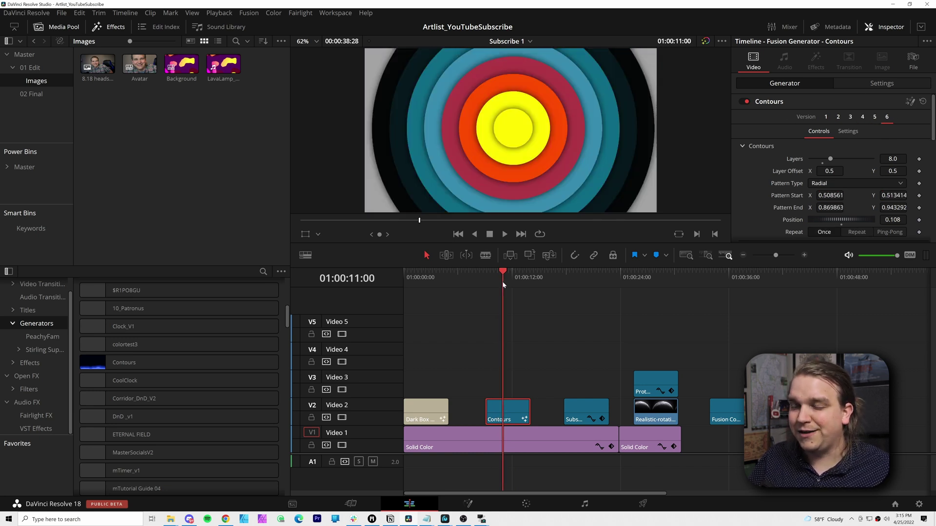
{"action": "scroll", "coordinate": [857, 178], "scroll_direction": "down", "scroll_amount": 3}
{"action": "scroll", "coordinate": [849, 200], "scroll_direction": "down", "scroll_amount": 7}
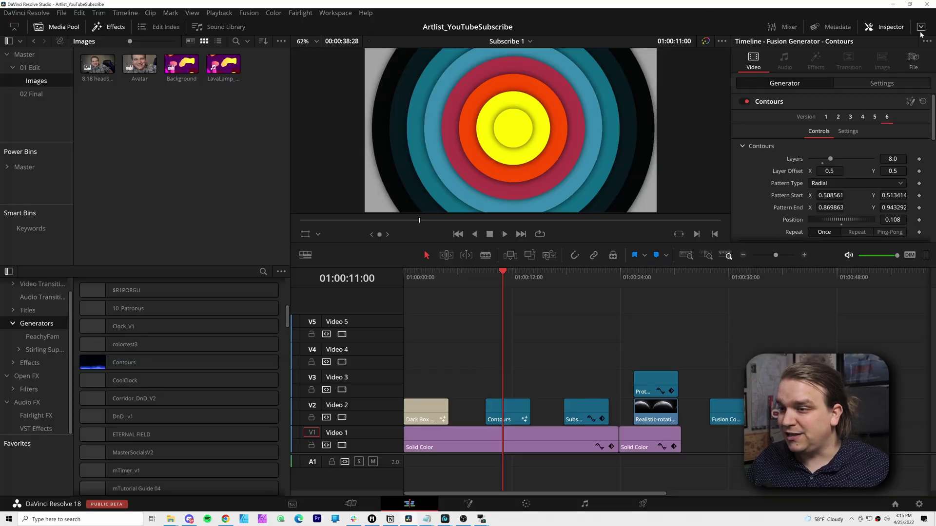
Step: Return Contours to version 3, then in Fusion move MediaOut1 right and select the Contours node
{"action": "left_click", "coordinate": [523, 411]}
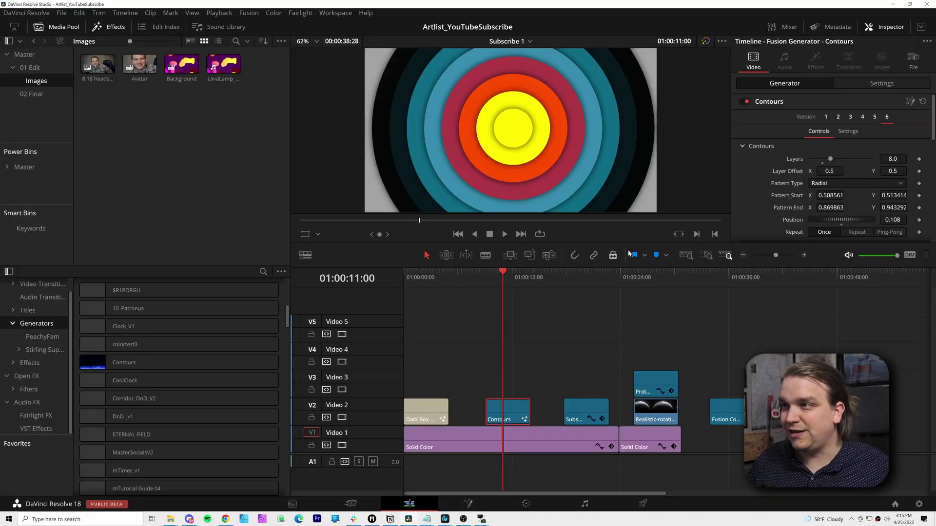
{"action": "scroll", "coordinate": [776, 119], "scroll_direction": "down", "scroll_amount": 2}
{"action": "scroll", "coordinate": [785, 146], "scroll_direction": "up", "scroll_amount": 2}
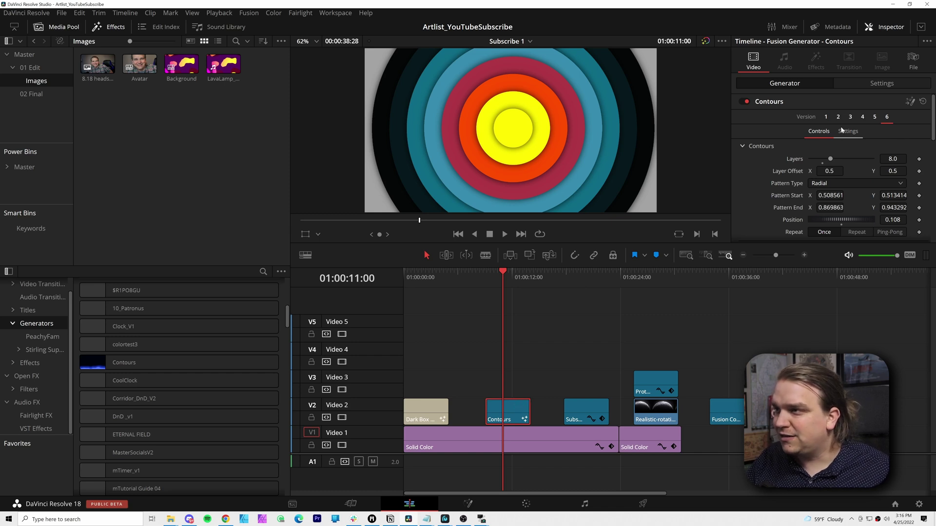
{"action": "left_click", "coordinate": [851, 118]}
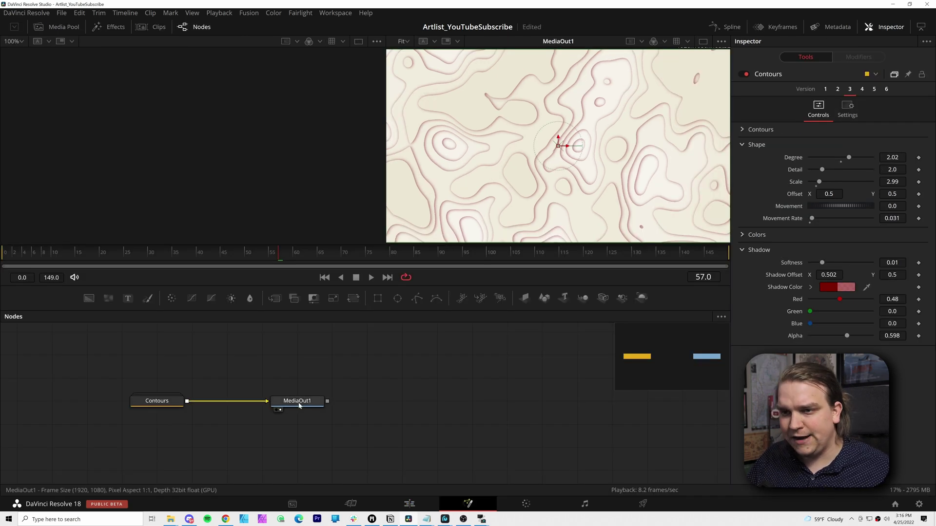
{"action": "left_click_drag", "start_coordinate": [284, 408], "coordinate": [633, 408]}
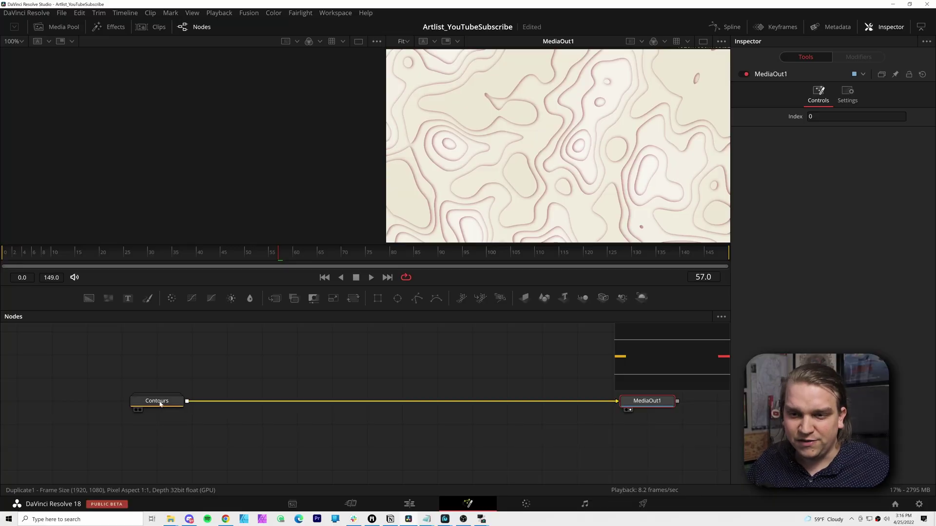
{"action": "left_click", "coordinate": [161, 404]}
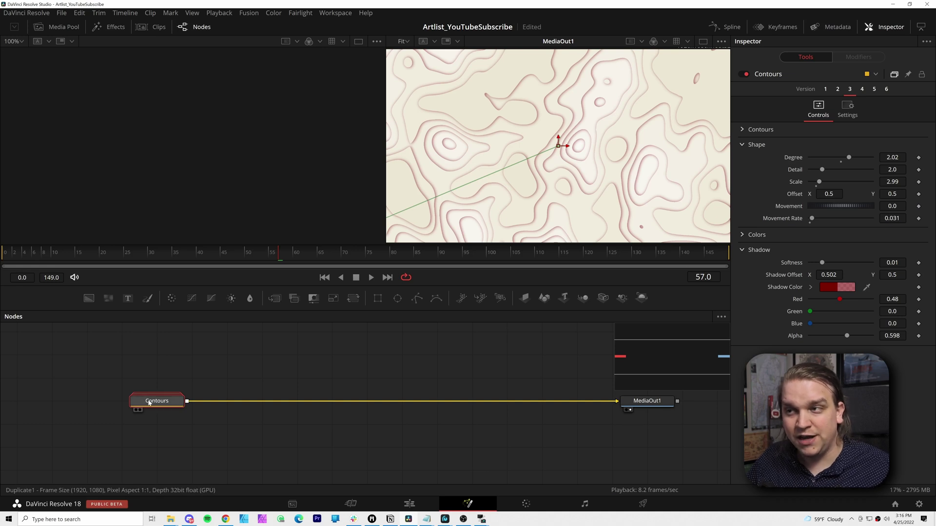
Step: Expand the Contours group node and view the Duplicate1 output in the viewer
{"action": "double_click", "coordinate": [149, 403]}
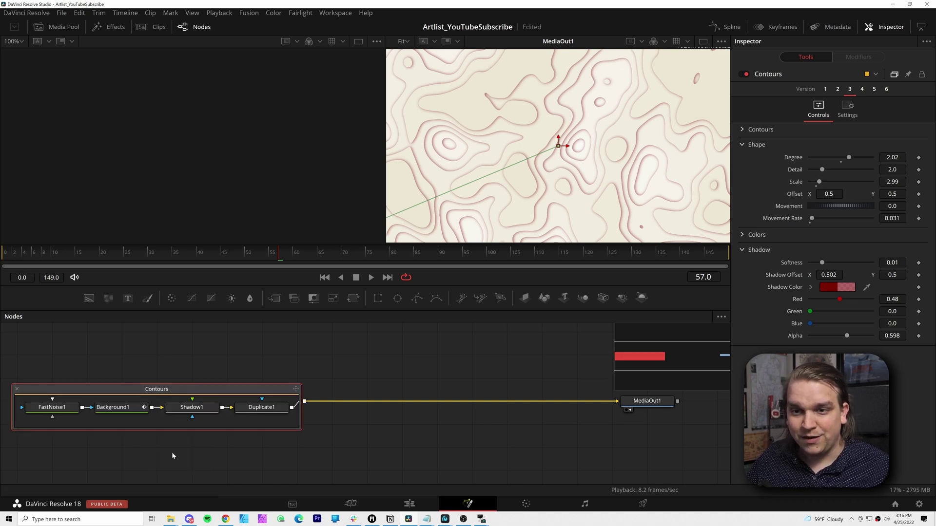
{"action": "scroll", "coordinate": [172, 453], "scroll_direction": "up", "scroll_amount": 2}
{"action": "left_click_drag", "start_coordinate": [185, 444], "coordinate": [262, 448]}
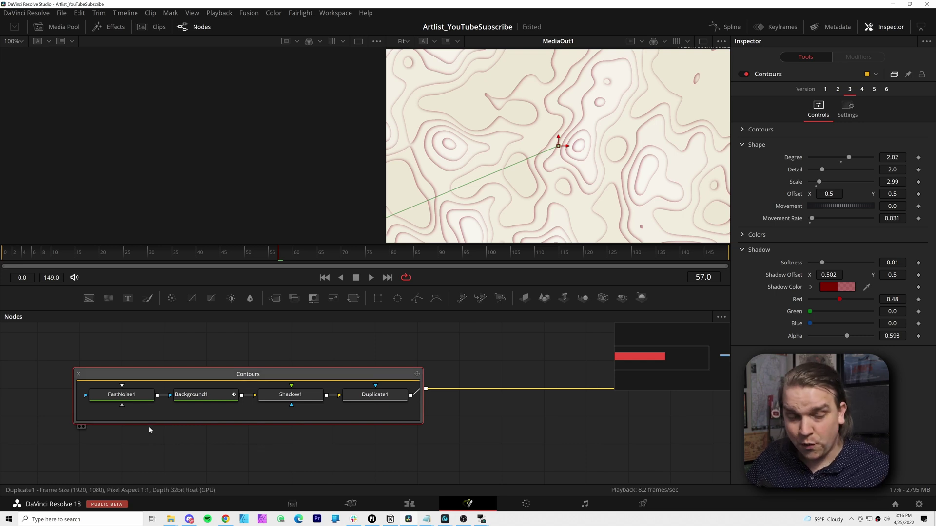
{"action": "key", "text": "2"}
{"action": "left_click", "coordinate": [256, 378]}
{"action": "left_click", "coordinate": [217, 378]}
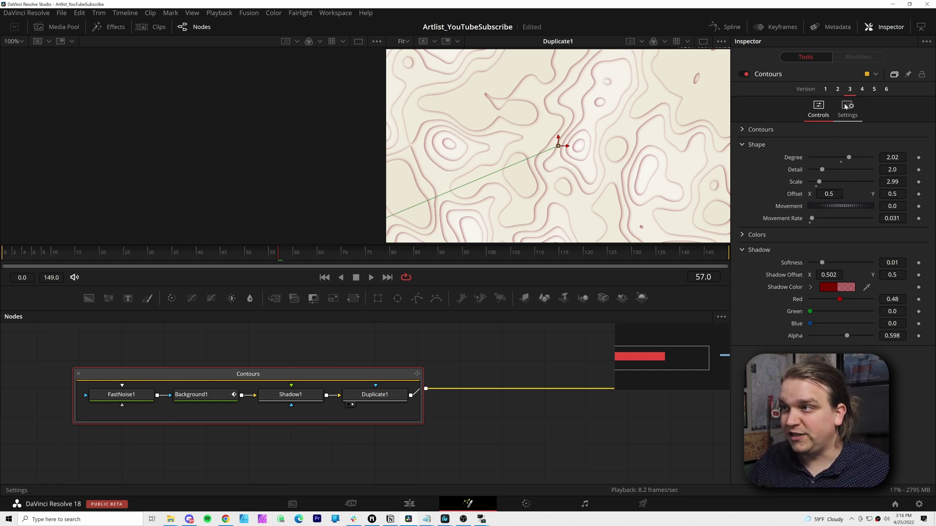
Step: Apply version 6, then inspect the Background1, Shadow1 and FastNoise1 nodes inside the group
{"action": "left_click", "coordinate": [886, 90]}
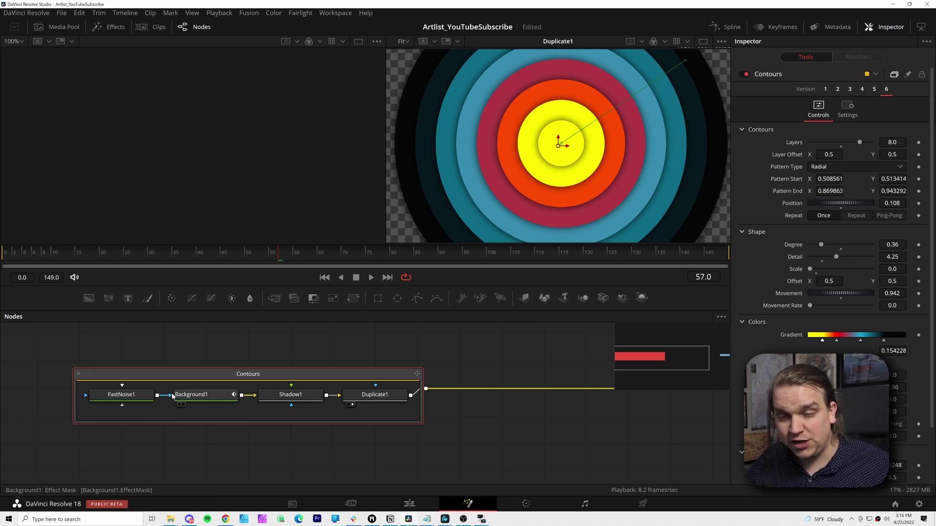
{"action": "left_click", "coordinate": [212, 396]}
{"action": "left_click", "coordinate": [289, 397]}
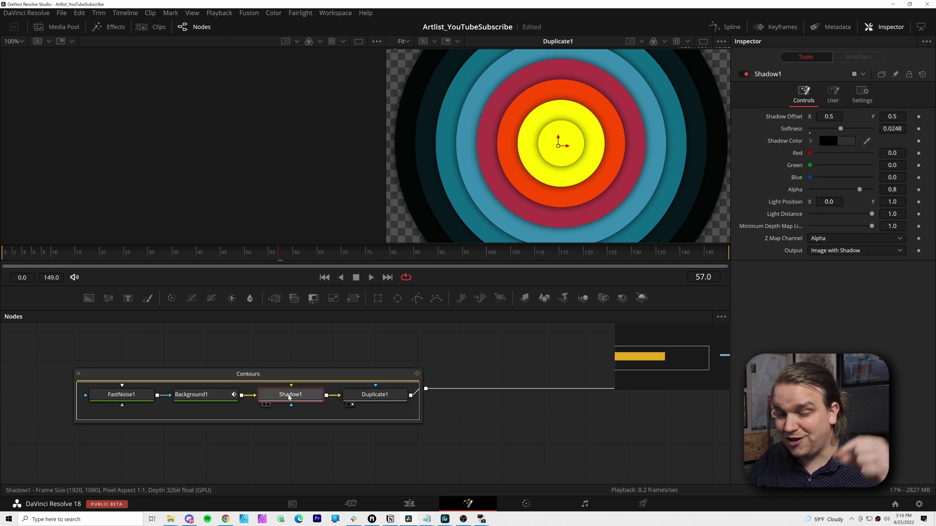
{"action": "left_click", "coordinate": [121, 396]}
{"action": "key", "text": "2"}
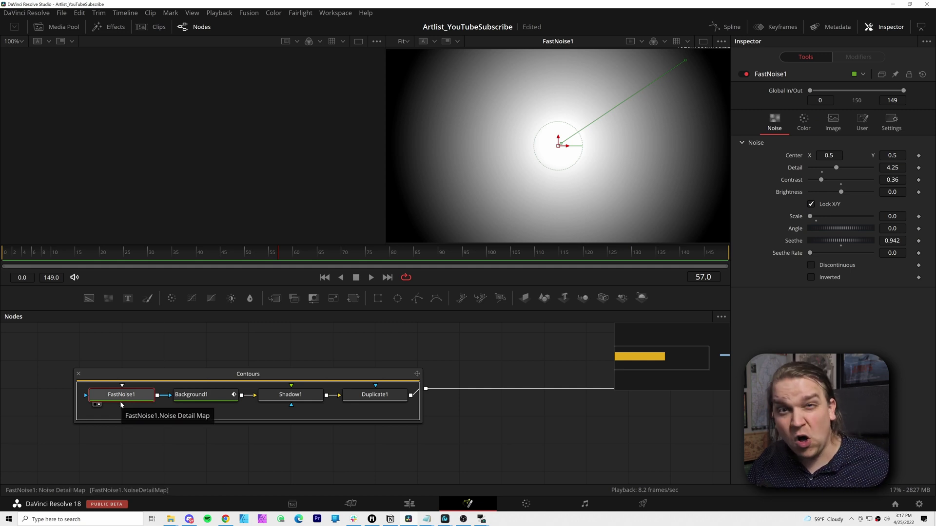
{"action": "left_click", "coordinate": [152, 378]}
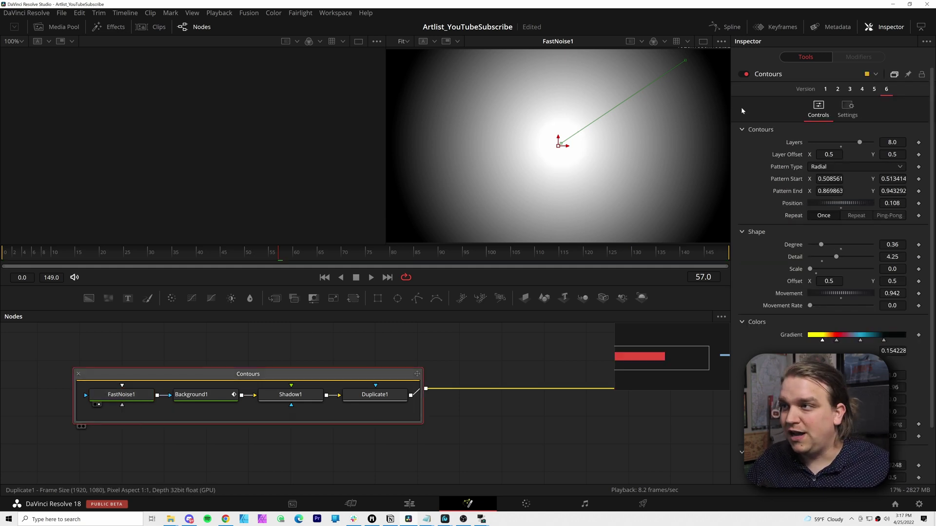
Step: Step Contours through versions 5, 4 and 3, ending on version 1
{"action": "left_click", "coordinate": [872, 91]}
{"action": "left_click", "coordinate": [862, 89]}
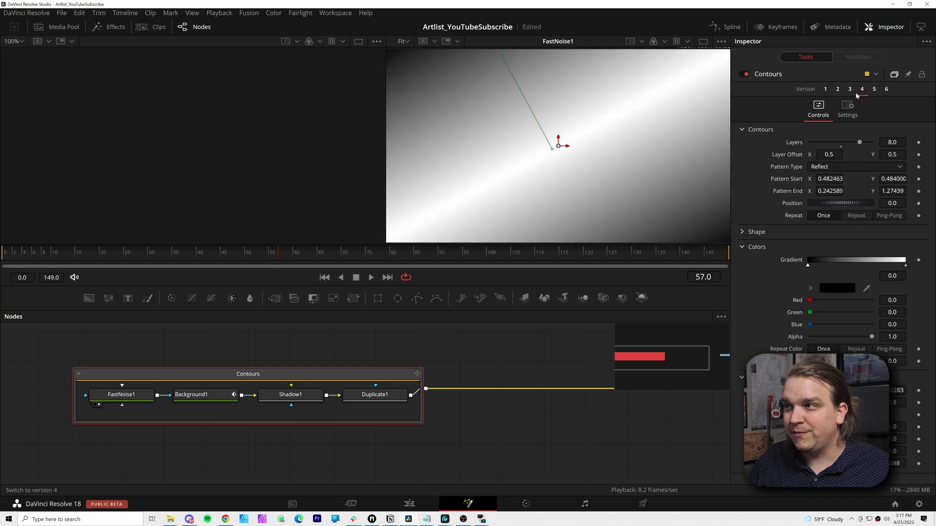
{"action": "left_click", "coordinate": [850, 90]}
{"action": "left_click", "coordinate": [825, 90]}
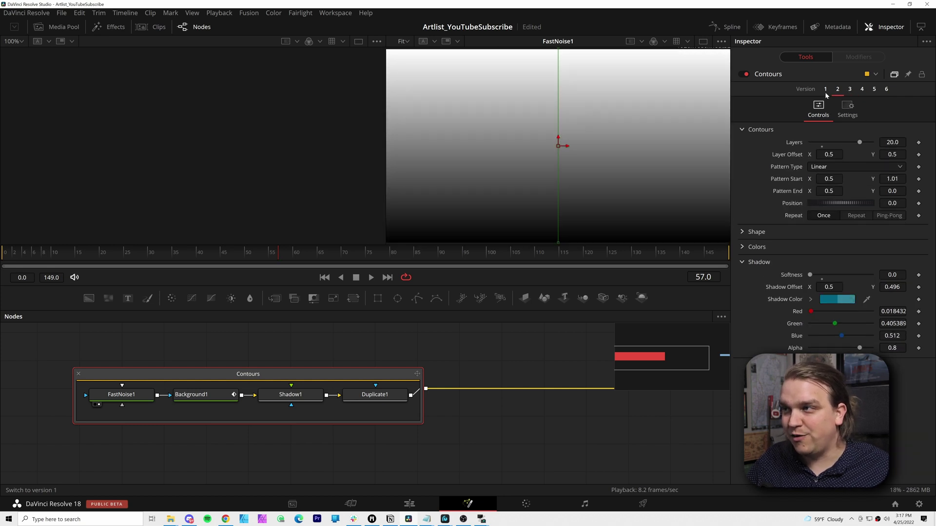
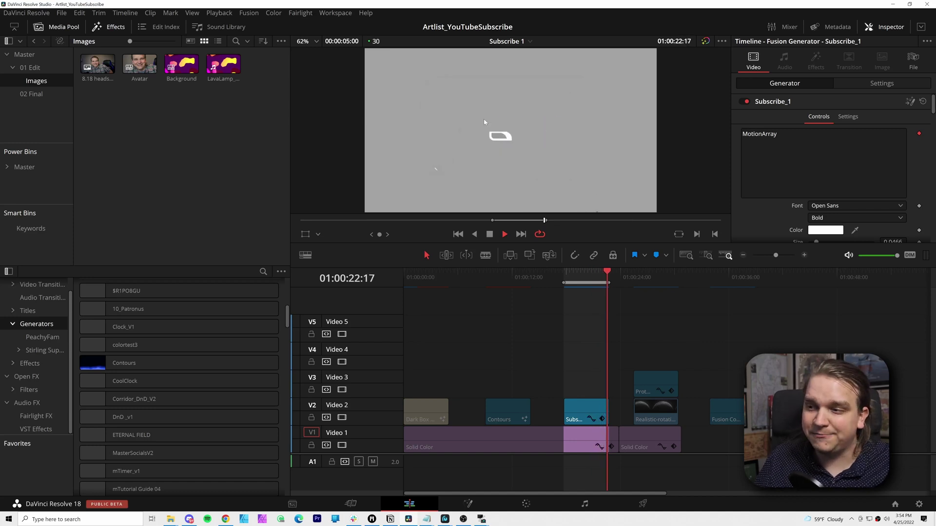
Step: Review the Subscribe_1 card's Inspector text settings, then switch to the Fusion page
{"action": "scroll", "coordinate": [783, 142], "scroll_direction": "down", "scroll_amount": 10}
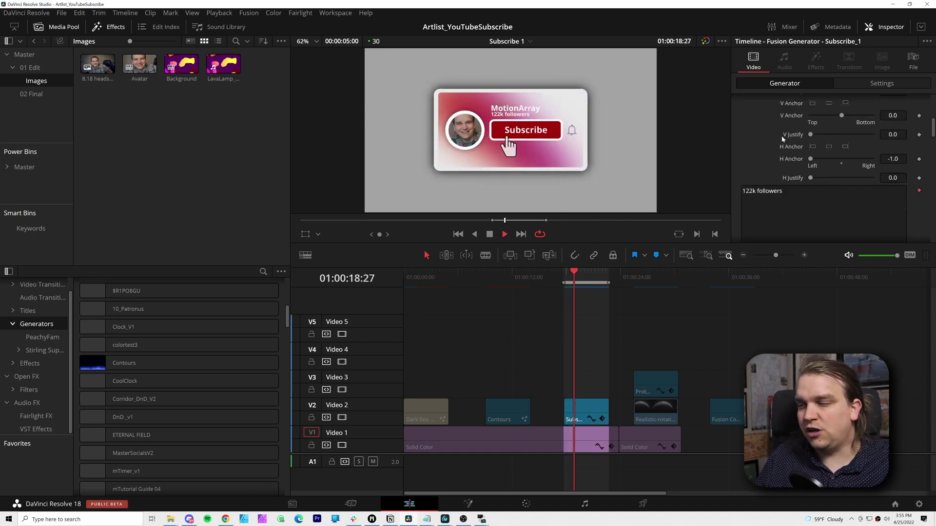
{"action": "scroll", "coordinate": [785, 155], "scroll_direction": "down", "scroll_amount": 15}
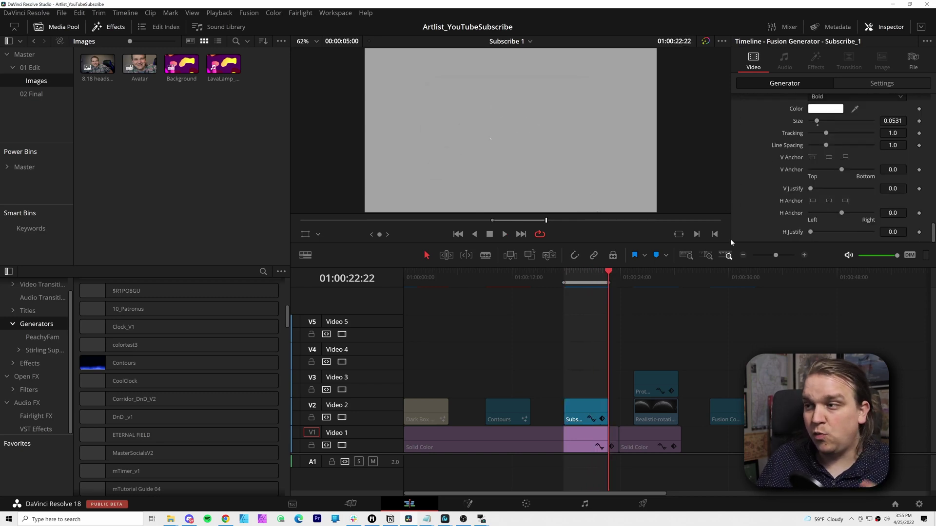
{"action": "scroll", "coordinate": [799, 171], "scroll_direction": "down", "scroll_amount": 3}
{"action": "scroll", "coordinate": [829, 146], "scroll_direction": "up", "scroll_amount": 5}
{"action": "scroll", "coordinate": [845, 134], "scroll_direction": "down", "scroll_amount": 4}
{"action": "scroll", "coordinate": [844, 134], "scroll_direction": "up", "scroll_amount": 6}
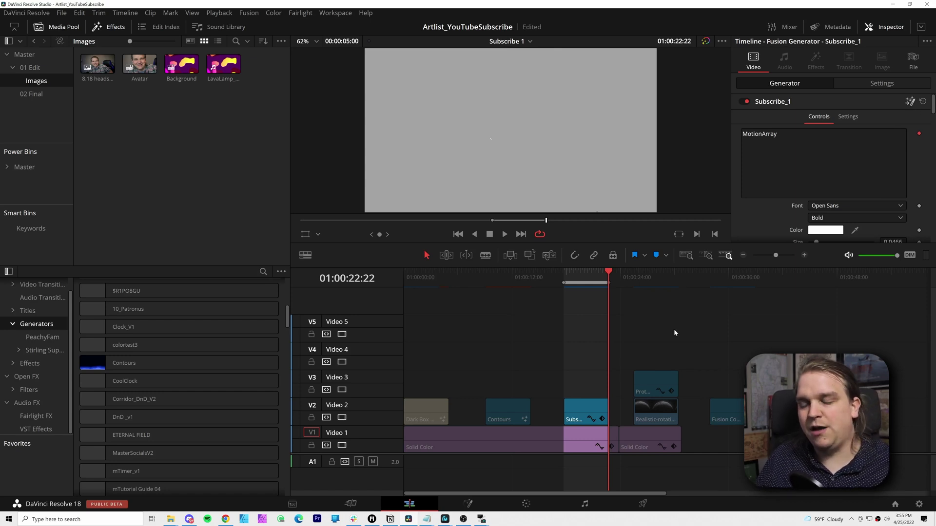
{"action": "key", "text": "shift+5"}
Step: Frame the Subscribe node graph, check MediaIn2, and expand the MacroTool1 group
{"action": "left_click_drag", "start_coordinate": [446, 413], "coordinate": [441, 409]}
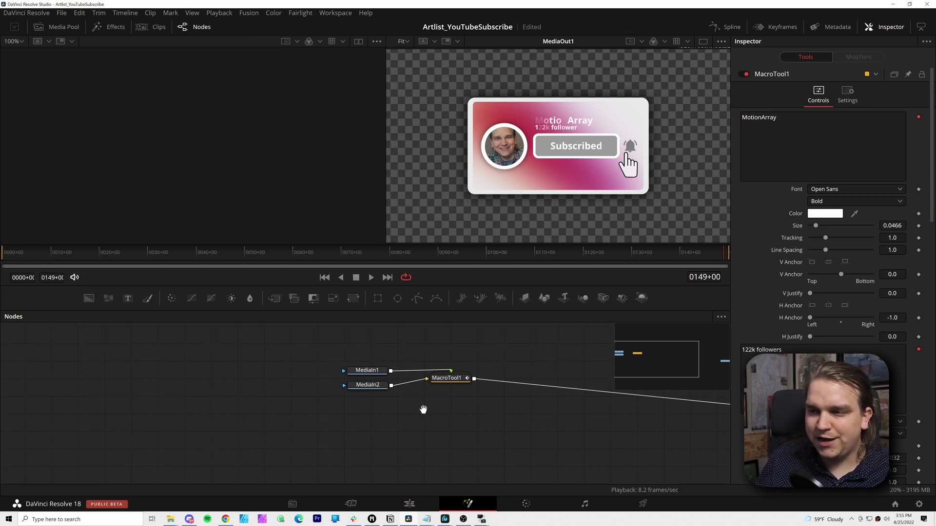
{"action": "left_click_drag", "start_coordinate": [441, 410], "coordinate": [302, 397]}
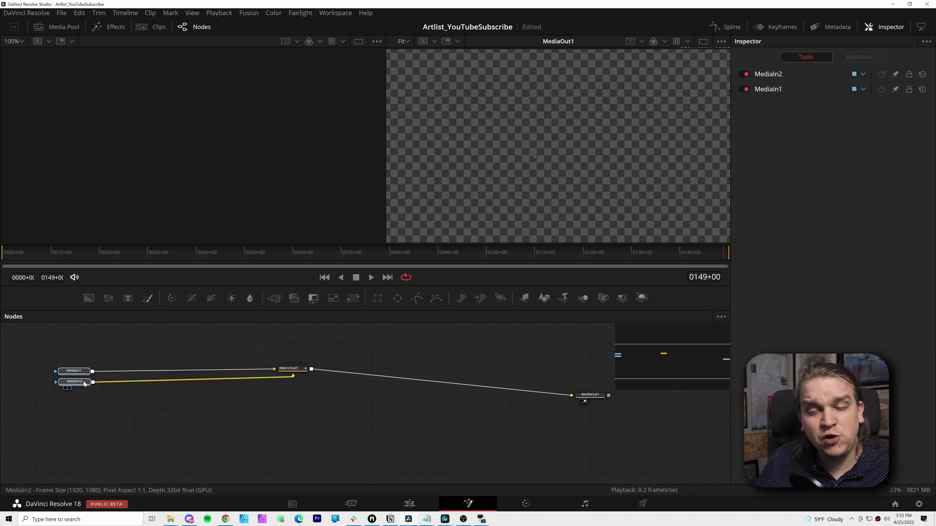
{"action": "left_click", "coordinate": [84, 384]}
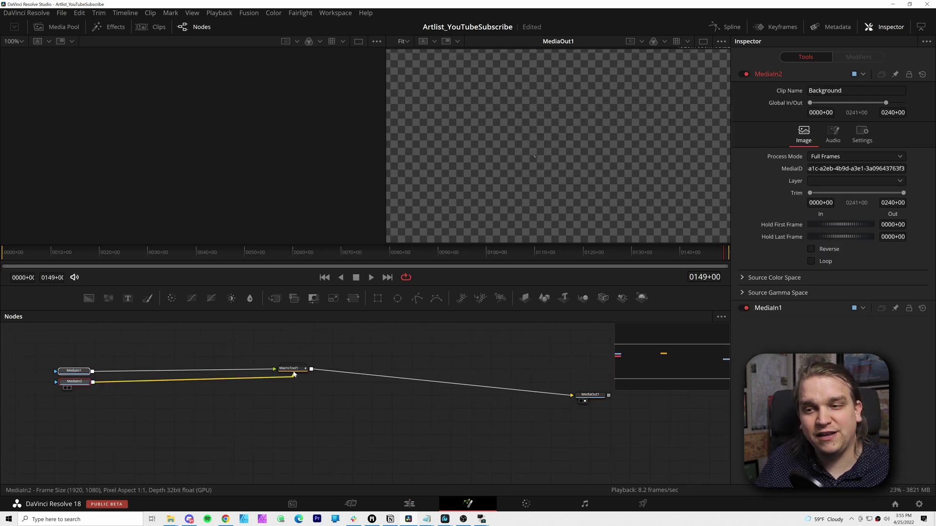
{"action": "left_click", "coordinate": [350, 351]}
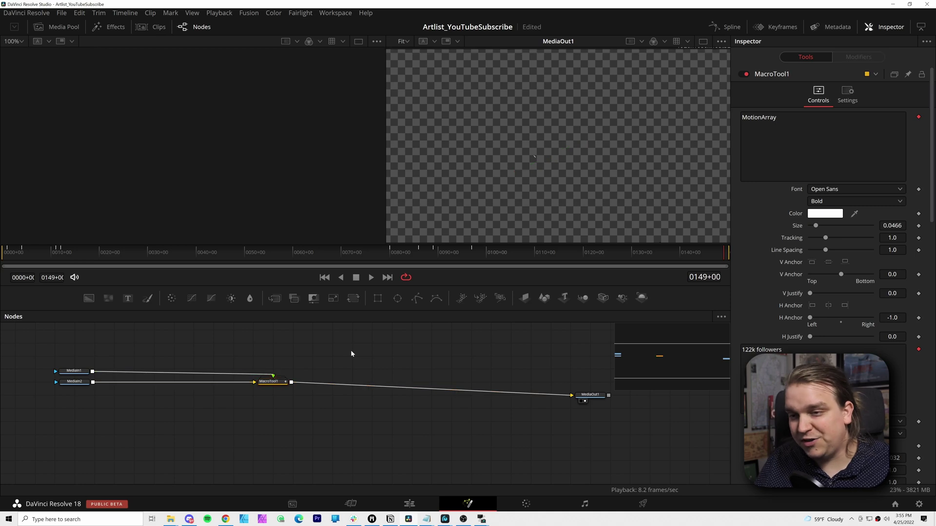
{"action": "left_click", "coordinate": [268, 383]}
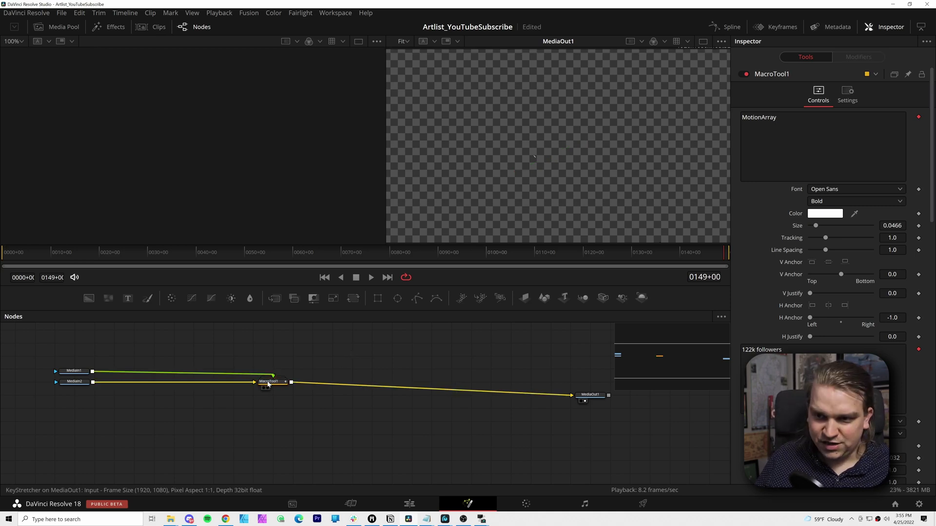
{"action": "double_click", "coordinate": [271, 385]}
{"action": "left_click_drag", "start_coordinate": [417, 410], "coordinate": [294, 387]}
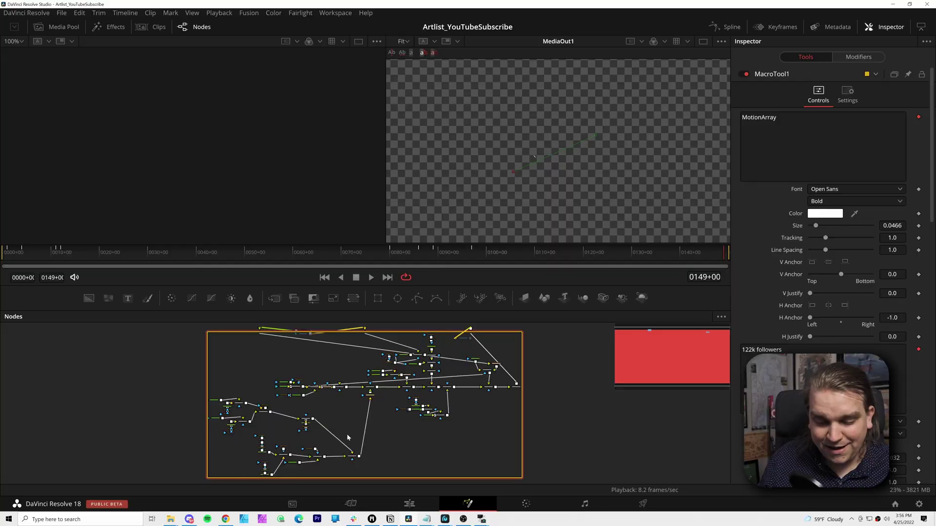
Step: Inspect the A_Text4 text node and view the red Background4 shape alone
{"action": "scroll", "coordinate": [341, 429], "scroll_direction": "up", "scroll_amount": 5}
{"action": "left_click_drag", "start_coordinate": [272, 409], "coordinate": [418, 395]}
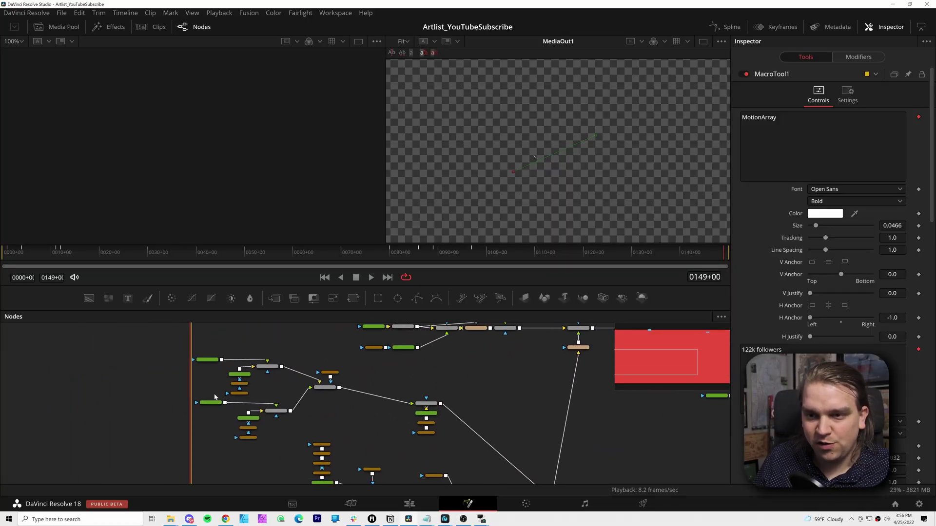
{"action": "left_click", "coordinate": [211, 404]}
{"action": "scroll", "coordinate": [299, 420], "scroll_direction": "up", "scroll_amount": 4}
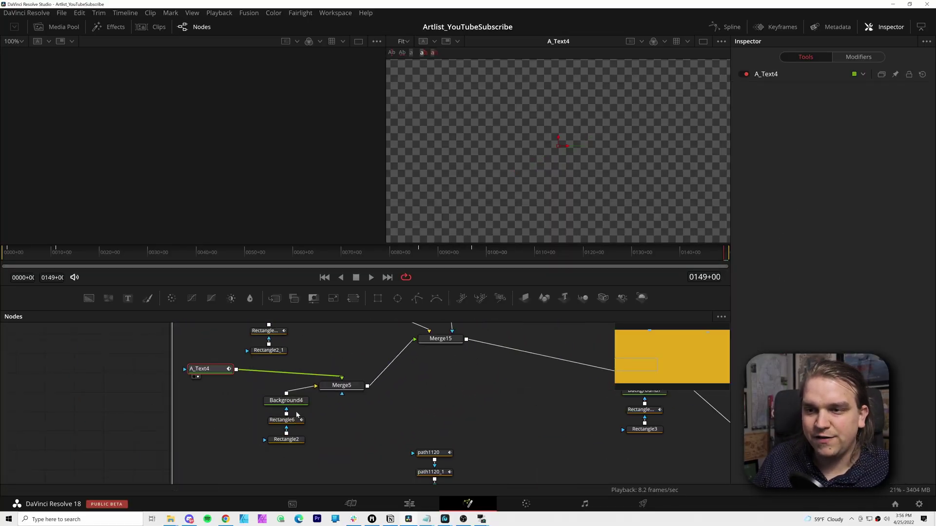
{"action": "left_click", "coordinate": [284, 403]}
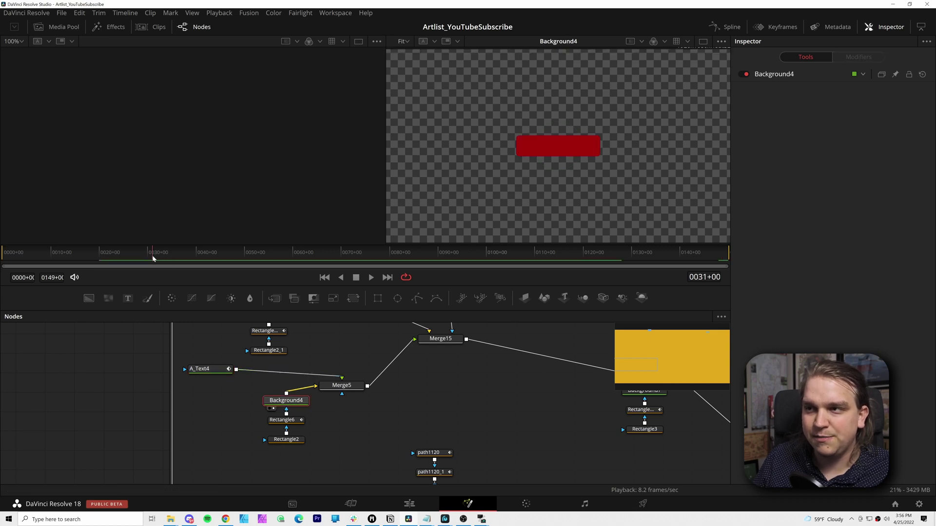
Step: View Merge15, Merge9, Merge8 (bell), Merge7 and Merge10 (MotionArray text) in viewer 2
{"action": "key", "text": "2"}
{"action": "left_click_drag", "start_coordinate": [480, 387], "coordinate": [297, 376]}
{"action": "key", "text": "2"}
{"action": "left_click_drag", "start_coordinate": [487, 419], "coordinate": [277, 363]}
{"action": "left_click_drag", "start_coordinate": [446, 425], "coordinate": [350, 473]}
{"action": "key", "text": "2"}
{"action": "left_click_drag", "start_coordinate": [419, 332], "coordinate": [436, 446]}
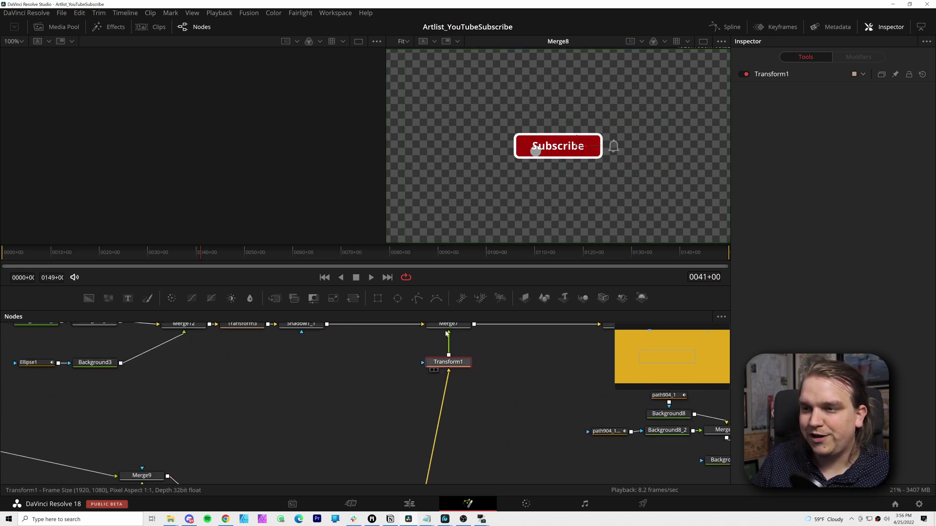
{"action": "key", "text": "2"}
{"action": "left_click_drag", "start_coordinate": [405, 408], "coordinate": [252, 456]}
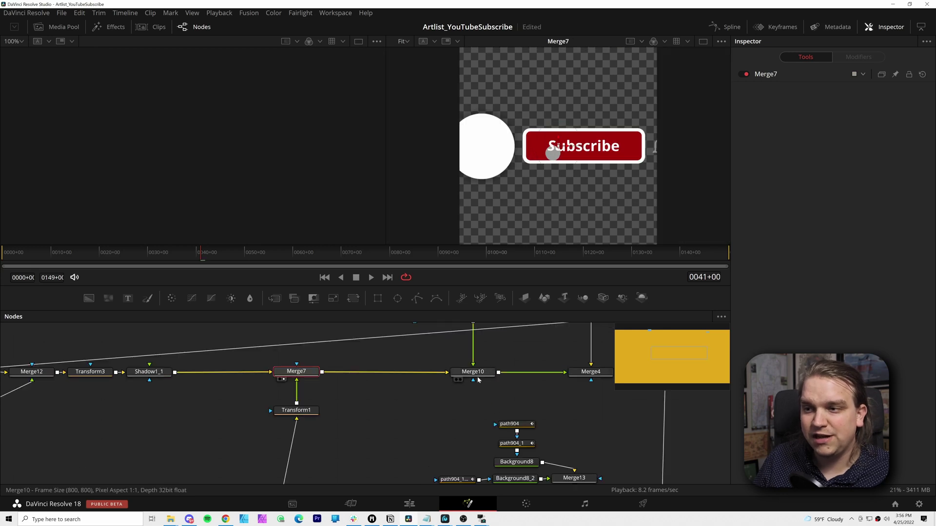
{"action": "key", "text": "2"}
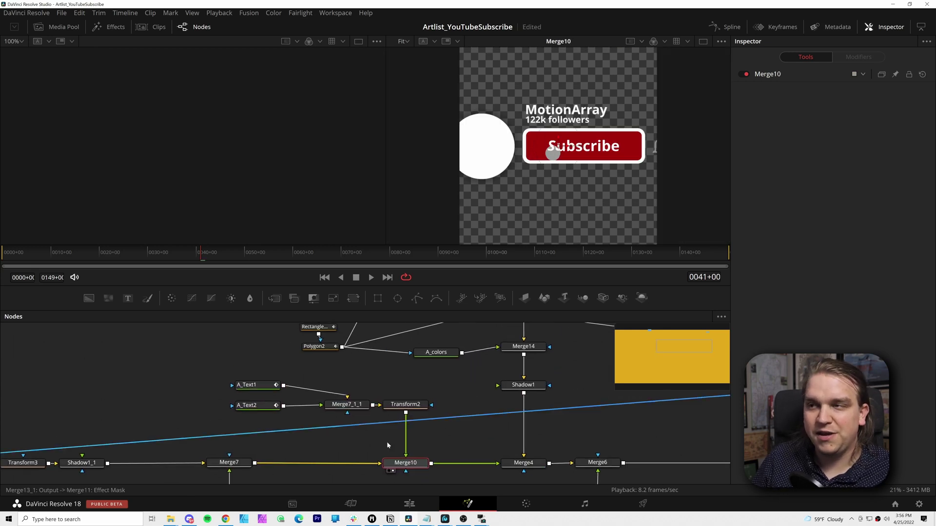
Step: Select A_Text2, look over the upper node branches, and reselect MacroTool1
{"action": "scroll", "coordinate": [538, 221], "scroll_direction": "down", "scroll_amount": 2}
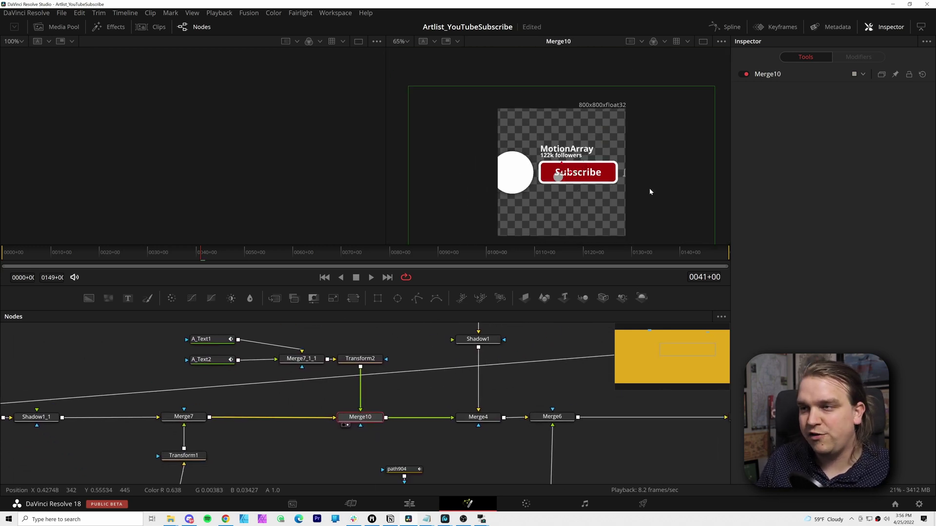
{"action": "left_click", "coordinate": [213, 360]}
{"action": "left_click_drag", "start_coordinate": [213, 360], "coordinate": [407, 397]}
{"action": "scroll", "coordinate": [397, 394], "scroll_direction": "up", "scroll_amount": 2}
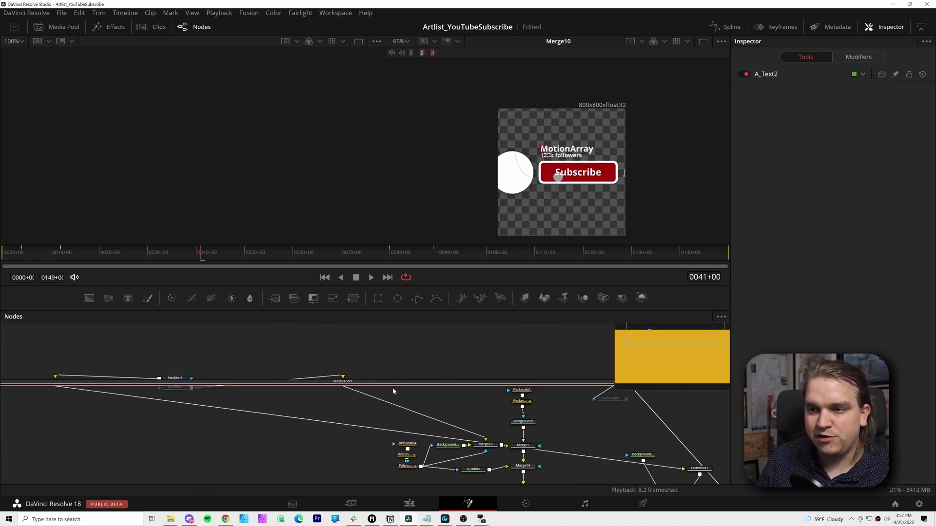
{"action": "left_click", "coordinate": [313, 383]}
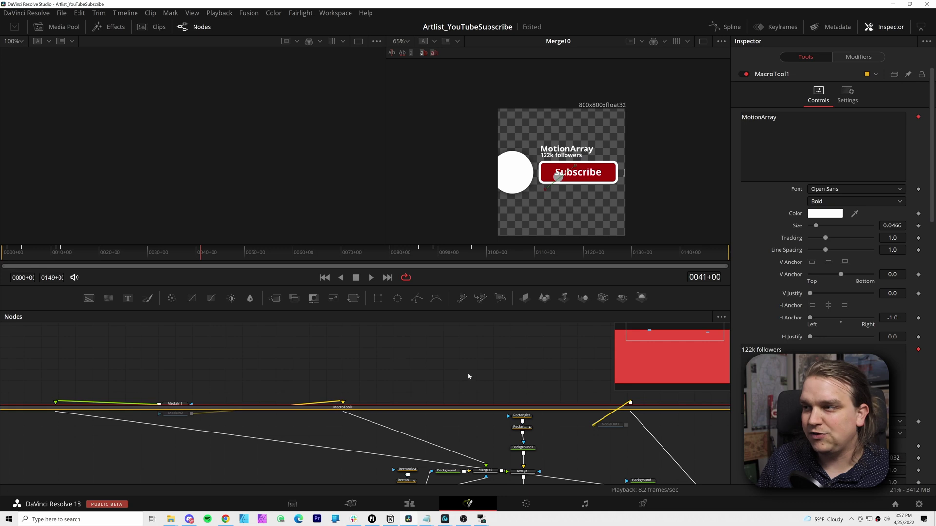
{"action": "scroll", "coordinate": [844, 284], "scroll_direction": "down", "scroll_amount": 7}
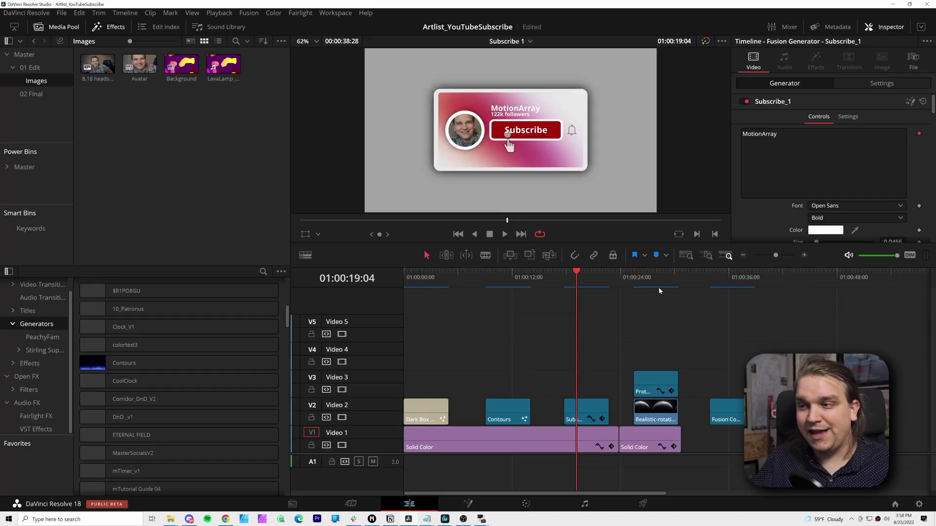
Step: Play the PROTO title clip's animation on the timeline
{"action": "left_click", "coordinate": [635, 278]}
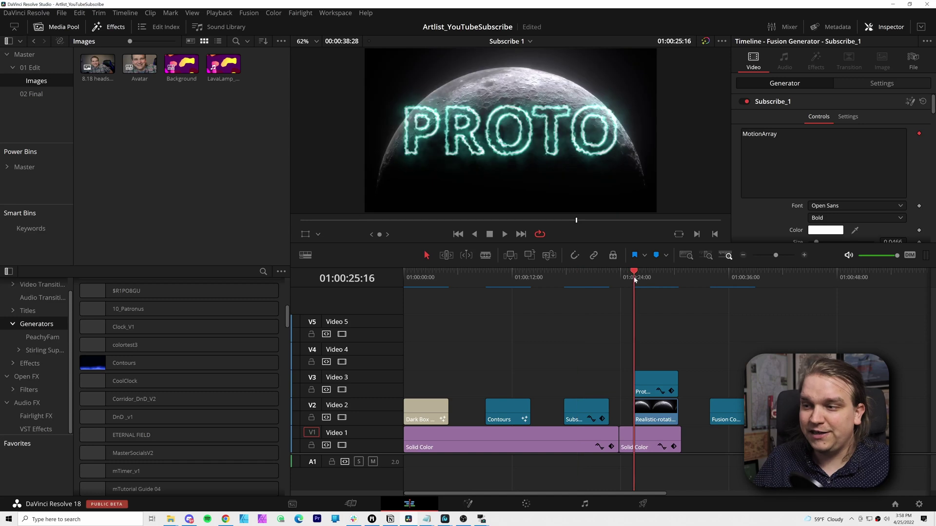
{"action": "key", "text": "space"}
{"action": "left_click", "coordinate": [633, 278]}
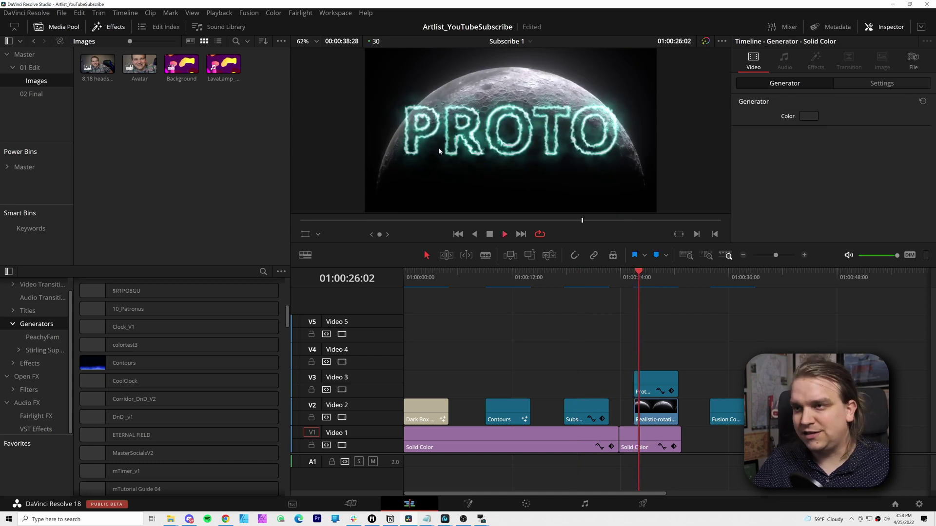
{"action": "left_click", "coordinate": [658, 379]}
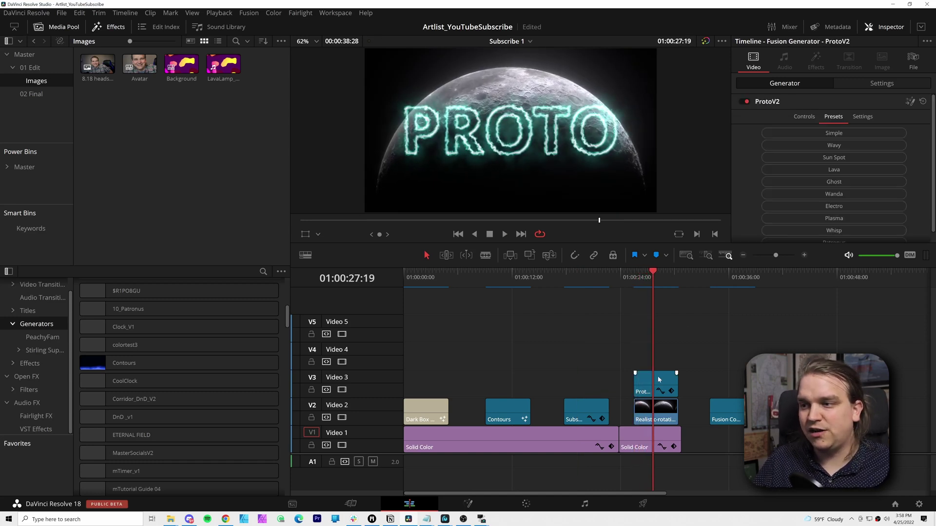
Step: Try an ellipse and then a sharp polygon as the glow source shape
{"action": "left_click", "coordinate": [804, 117]}
{"action": "left_click", "coordinate": [829, 144]}
{"action": "left_click", "coordinate": [828, 178]}
{"action": "left_click", "coordinate": [827, 148]}
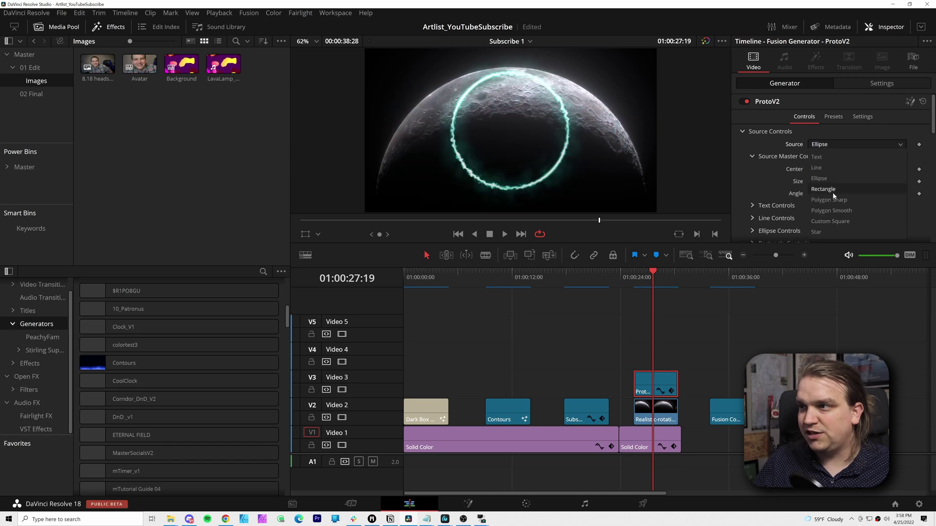
{"action": "left_click", "coordinate": [829, 145]}
{"action": "left_click", "coordinate": [831, 200]}
{"action": "left_click", "coordinate": [829, 145]}
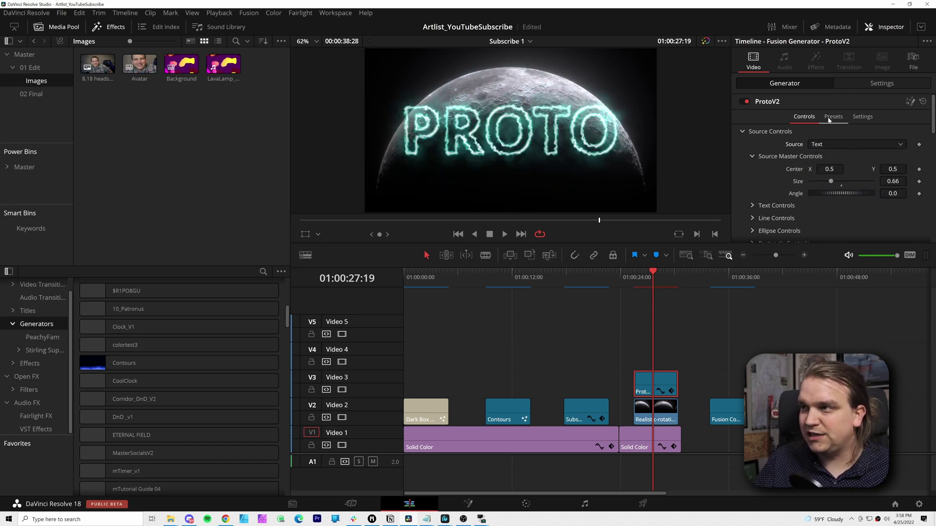
Step: Apply the Lava, Ghost, Wanda, Electro, Plasma, then cyan Whisp presets and scrub the animation
{"action": "left_click", "coordinate": [828, 117]}
{"action": "left_click", "coordinate": [834, 169]}
{"action": "left_click", "coordinate": [837, 182]}
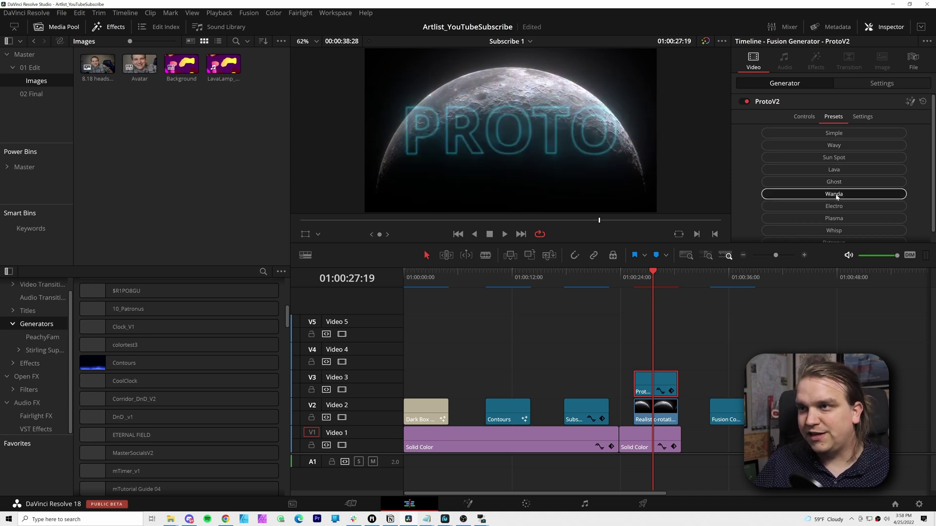
{"action": "left_click", "coordinate": [837, 195]}
{"action": "left_click", "coordinate": [837, 211]}
{"action": "left_click", "coordinate": [836, 221]}
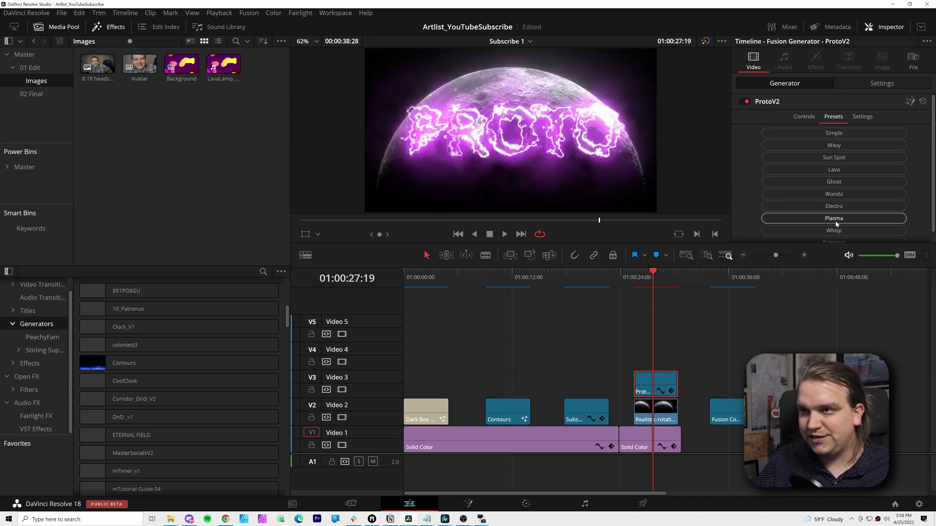
{"action": "left_click", "coordinate": [831, 231]}
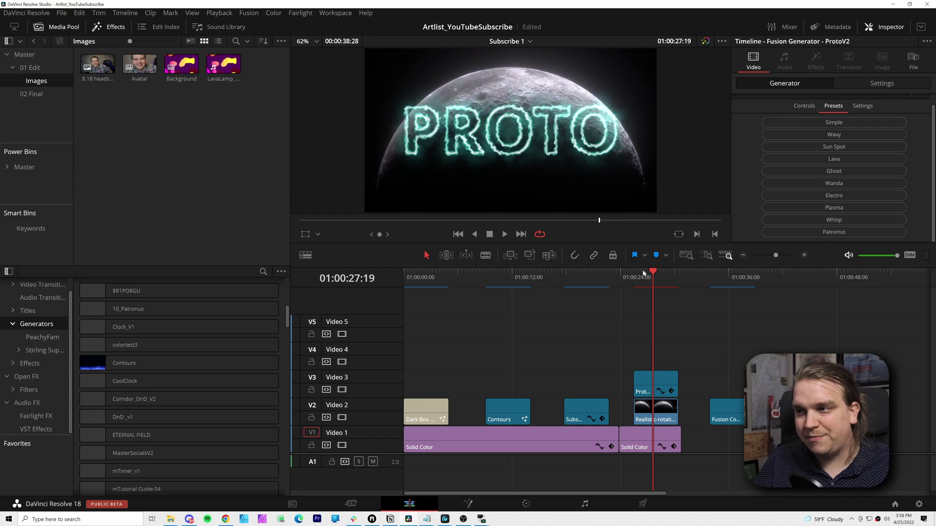
{"action": "left_click_drag", "start_coordinate": [638, 283], "coordinate": [655, 285]}
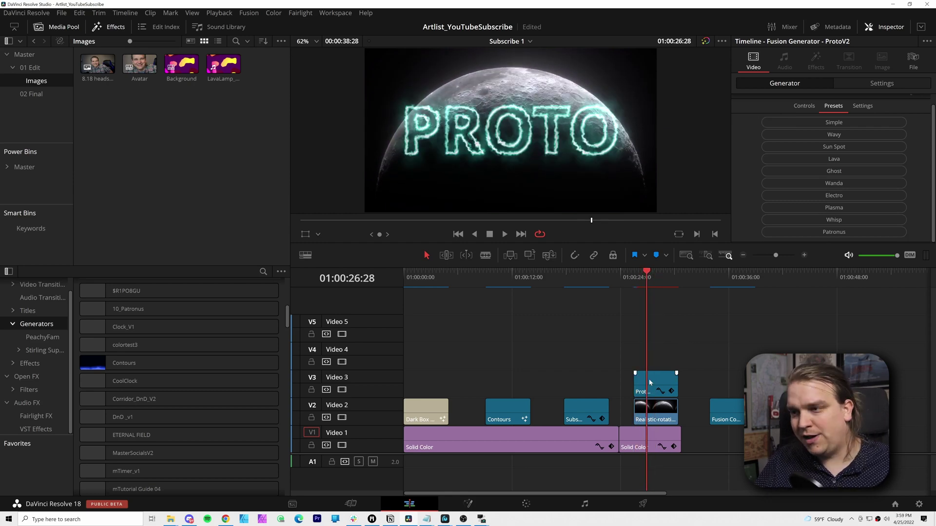
{"action": "scroll", "coordinate": [769, 163], "scroll_direction": "up", "scroll_amount": 1}
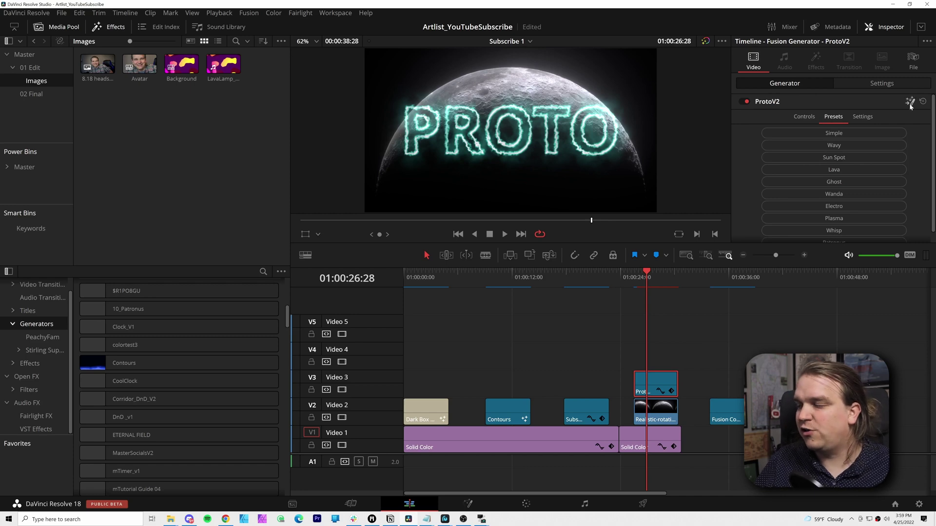
Step: Browse the ProtoV2 node network in Fusion, then go back to the Edit page
{"action": "key", "text": "shift+5"}
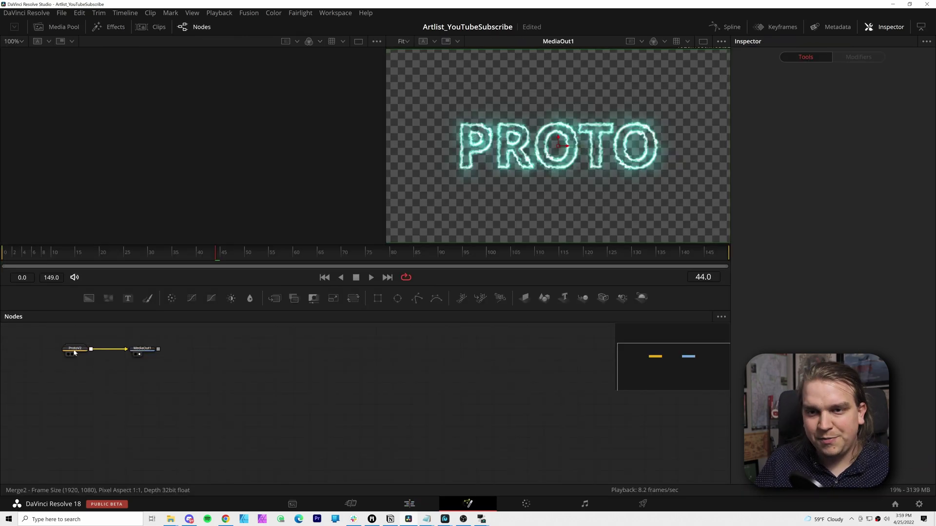
{"action": "scroll", "coordinate": [277, 361], "scroll_direction": "down", "scroll_amount": 3}
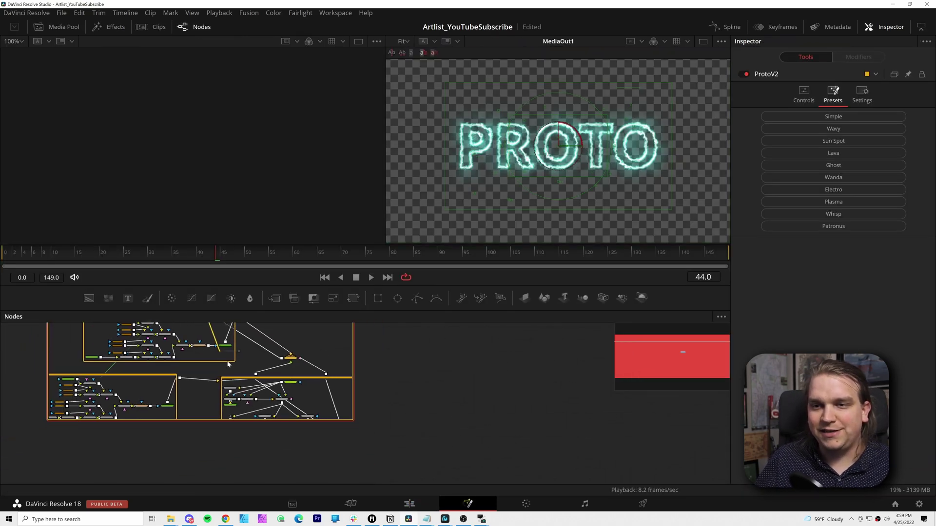
{"action": "left_click_drag", "start_coordinate": [227, 362], "coordinate": [343, 399]}
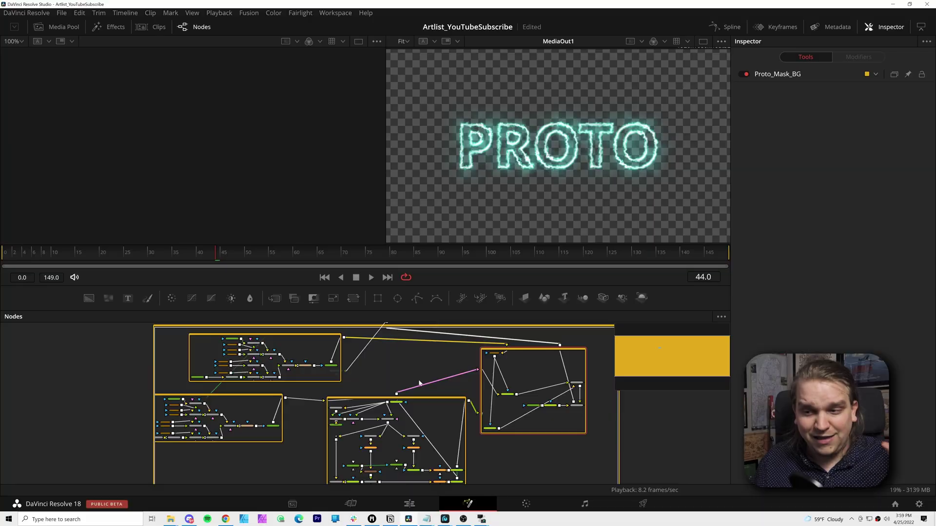
{"action": "left_click", "coordinate": [410, 504]}
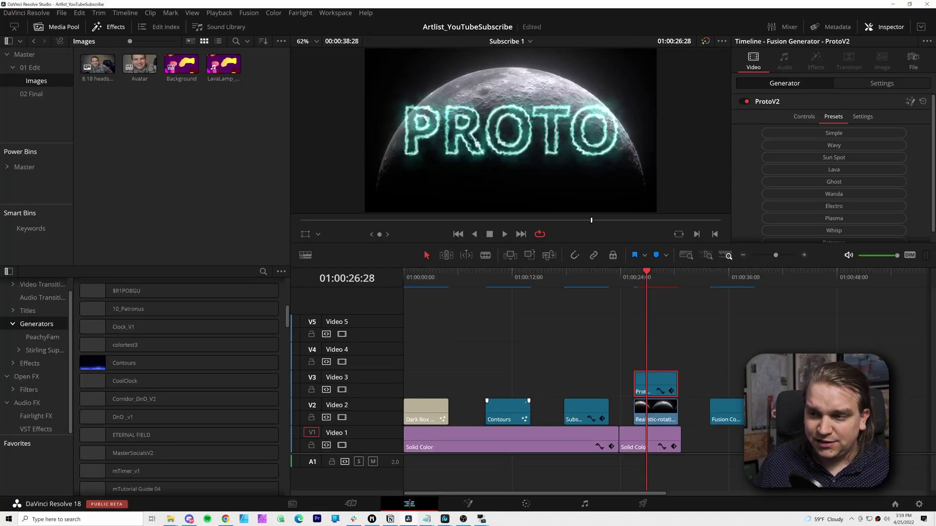
Step: Select the empty Fusion Composition clip and browse Effects > Templates > Fusion > Generators
{"action": "left_click", "coordinate": [724, 281]}
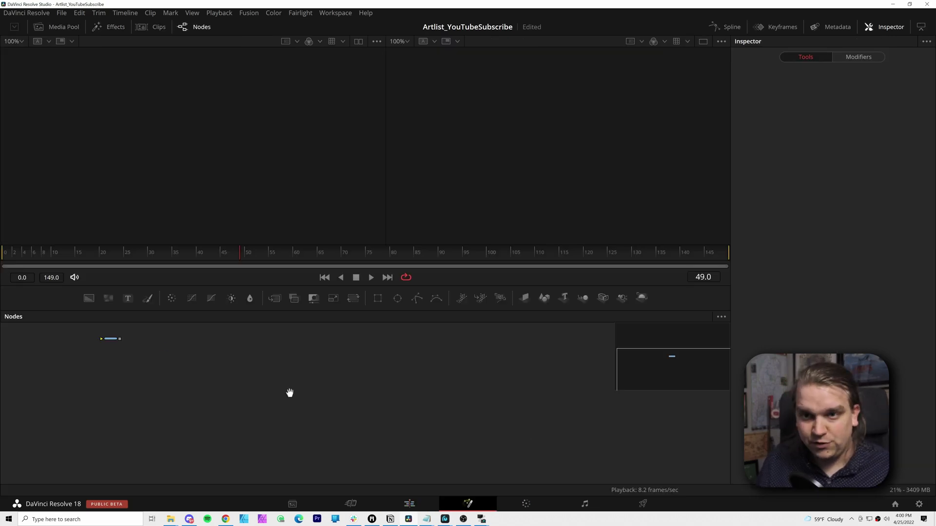
{"action": "left_click", "coordinate": [111, 28]}
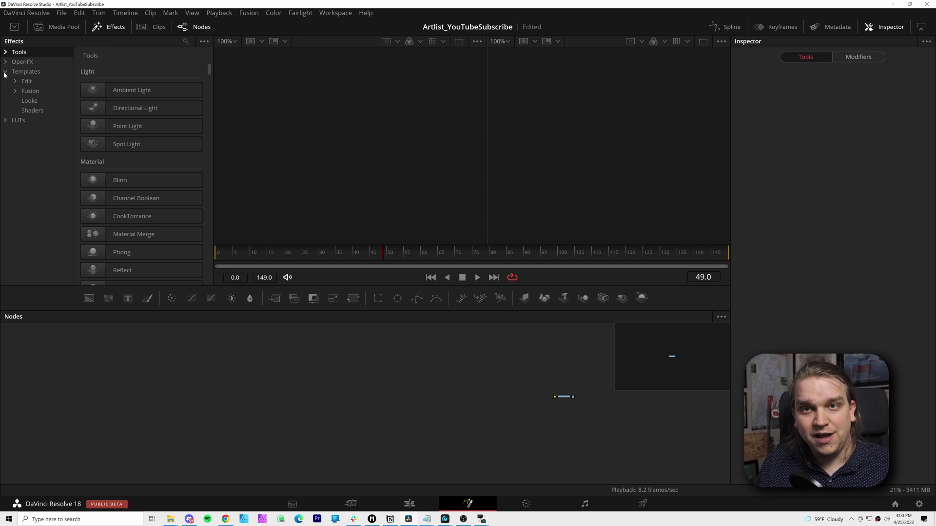
{"action": "left_click", "coordinate": [16, 91]}
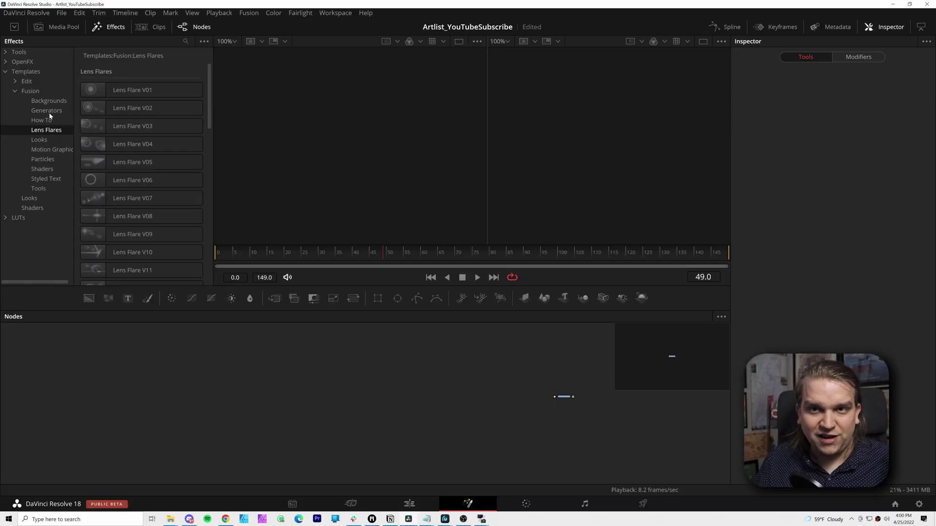
{"action": "left_click", "coordinate": [49, 112]}
Step: Browse Shaders, Particles and Motion Graphics templates, then drag Radar 2 into the Nodes panel
{"action": "left_click", "coordinate": [42, 170]}
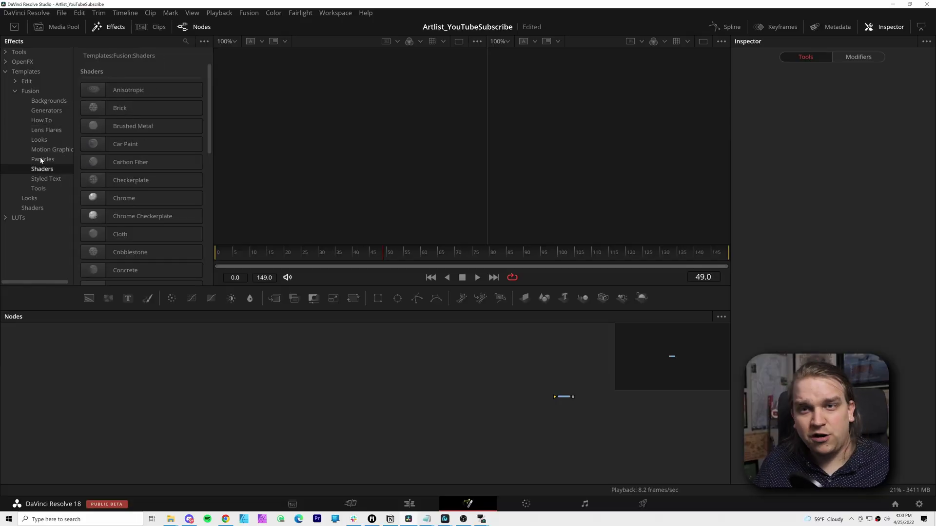
{"action": "left_click", "coordinate": [48, 159]}
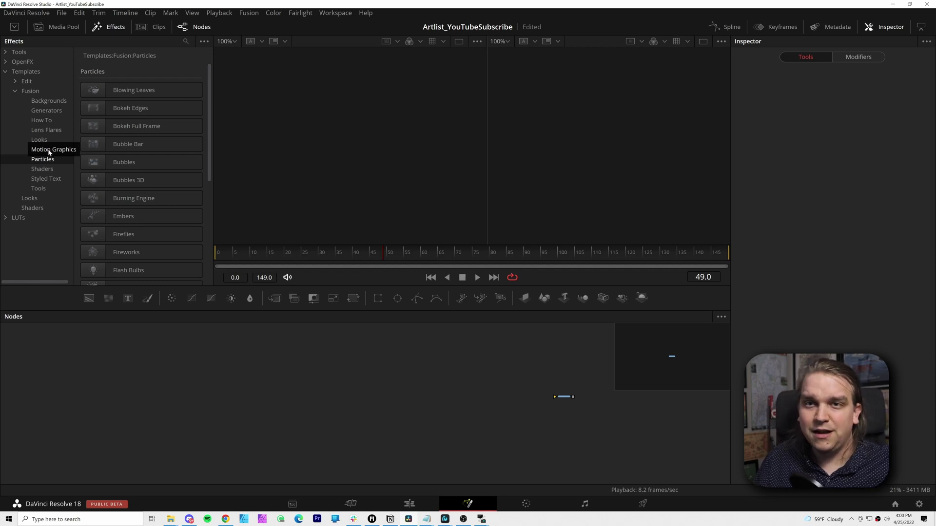
{"action": "left_click", "coordinate": [49, 150]}
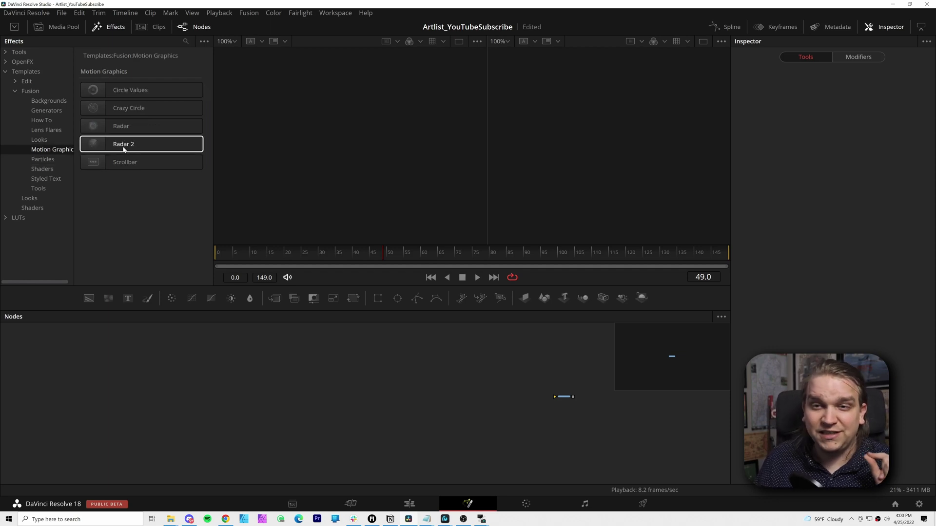
{"action": "left_click_drag", "start_coordinate": [176, 395], "coordinate": [280, 420]}
Step: Wire Radar 2's final node into MediaOut1 and return to the comp's first frame
{"action": "scroll", "coordinate": [192, 416], "scroll_direction": "down", "scroll_amount": 3}
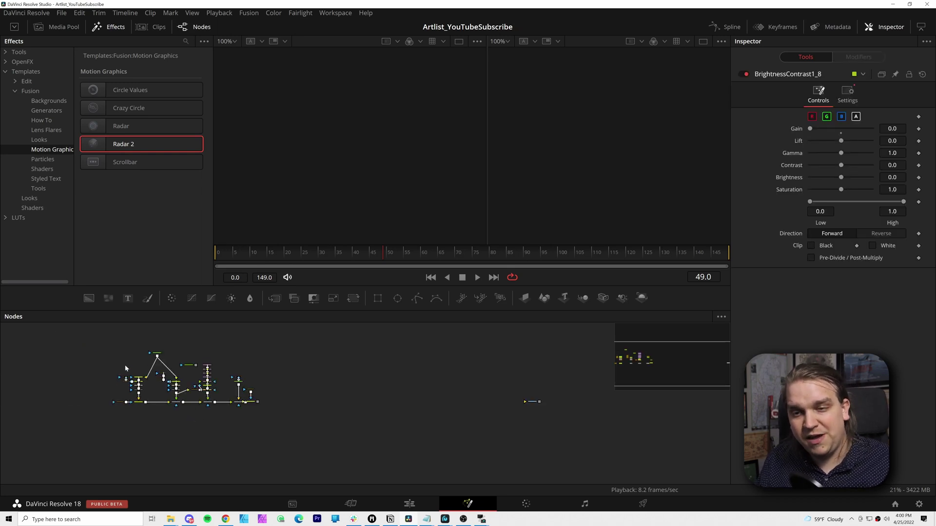
{"action": "scroll", "coordinate": [172, 427], "scroll_direction": "up", "scroll_amount": 5}
{"action": "left_click_drag", "start_coordinate": [253, 420], "coordinate": [135, 433]}
{"action": "left_click", "coordinate": [619, 400]}
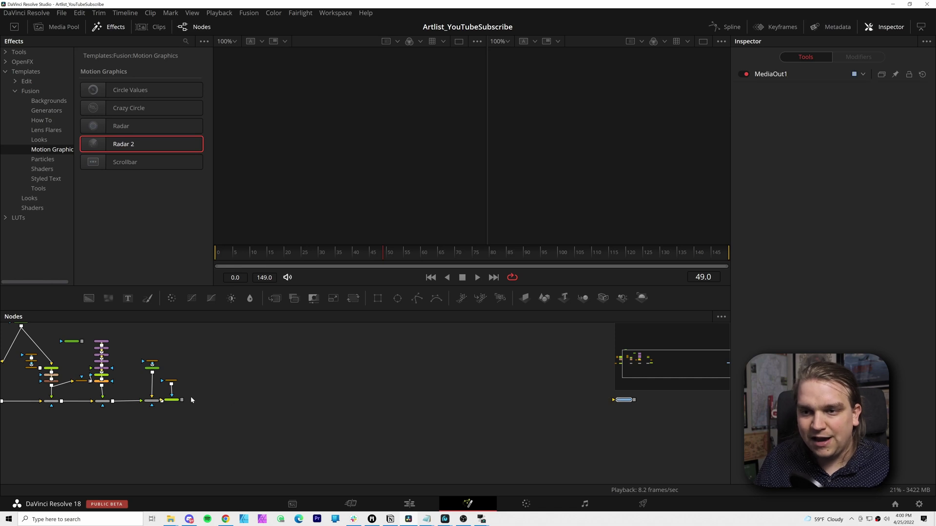
{"action": "left_click_drag", "start_coordinate": [182, 402], "coordinate": [623, 401]}
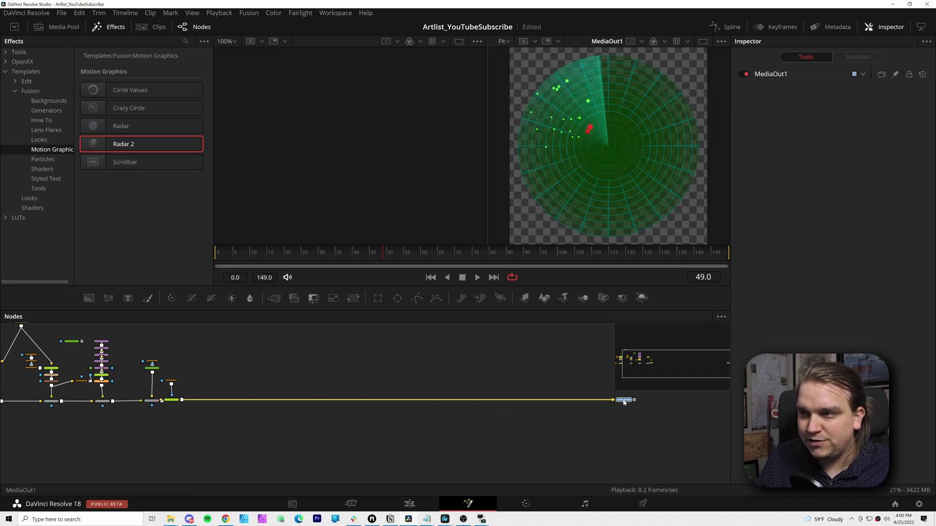
{"action": "left_click", "coordinate": [221, 263]}
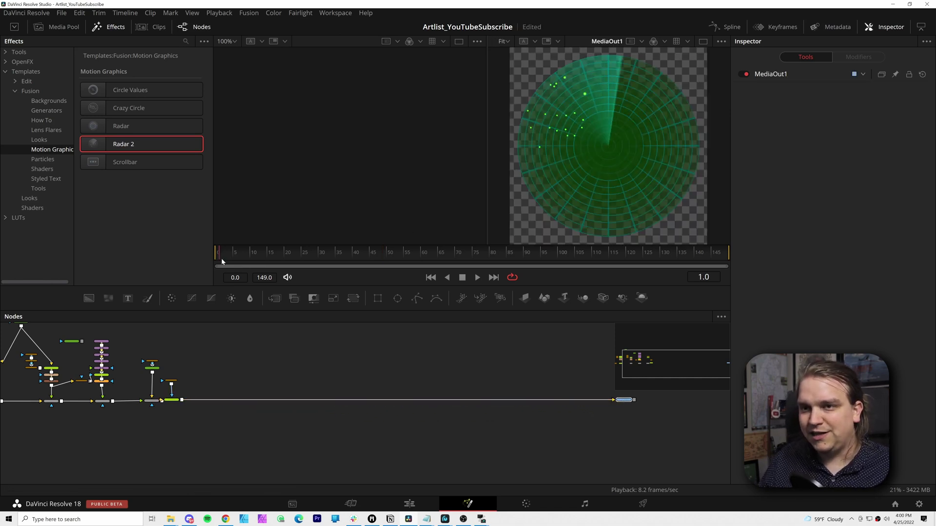
Step: Scrub through the radar sweep animation and frame the Radar 2 node details
{"action": "left_click_drag", "start_coordinate": [236, 259], "coordinate": [601, 245]}
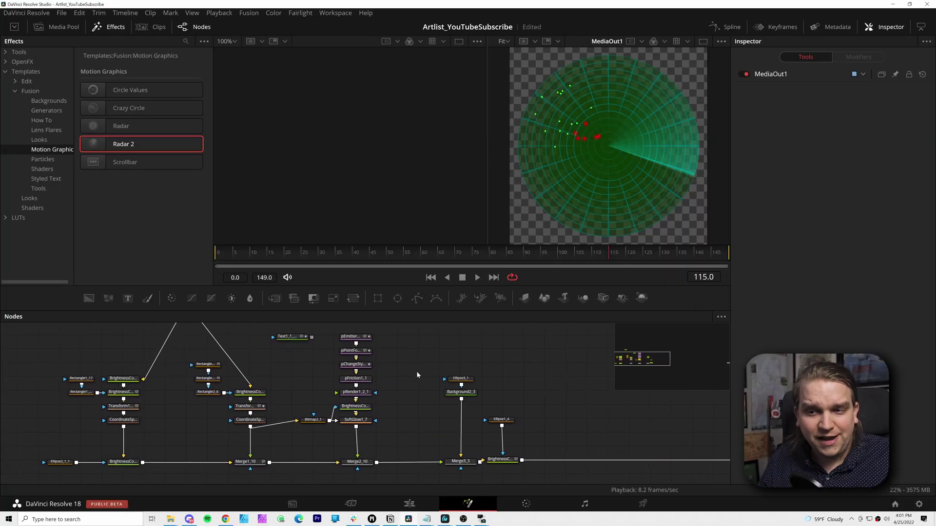
{"action": "scroll", "coordinate": [399, 377], "scroll_direction": "right", "scroll_amount": 3}
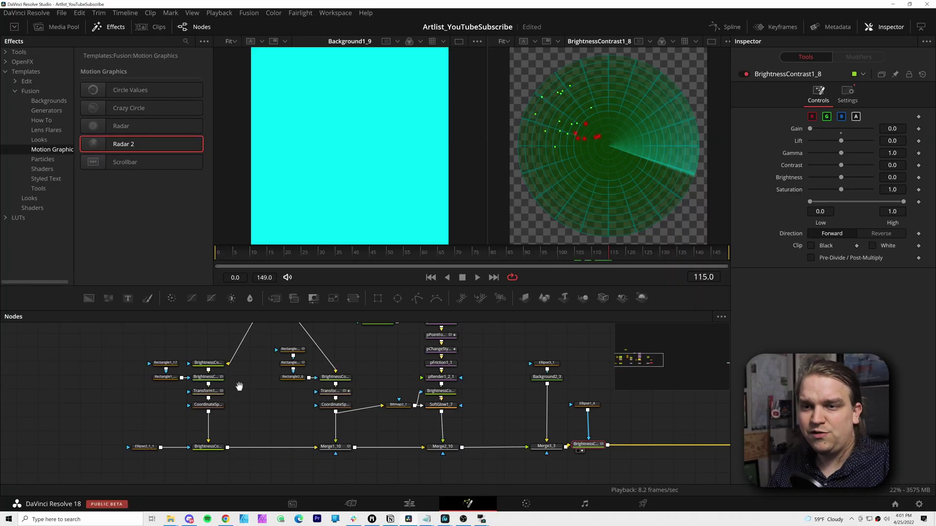
{"action": "left_click_drag", "start_coordinate": [238, 386], "coordinate": [247, 408]}
Step: Preview BrightnessContrast, BrightnessContrast2_7, Transform1_10 and CoordinateSpace1_4 outputs, then select BrightnessContrast4_2_1
{"action": "left_click", "coordinate": [221, 387]}
{"action": "key", "text": "1"}
{"action": "left_click", "coordinate": [217, 401]}
{"action": "key", "text": "1"}
{"action": "left_click", "coordinate": [216, 412]}
{"action": "key", "text": "1"}
{"action": "left_click", "coordinate": [218, 428]}
{"action": "key", "text": "1"}
{"action": "left_click", "coordinate": [218, 469]}
{"action": "scroll", "coordinate": [218, 470], "scroll_direction": "down", "scroll_amount": 1}
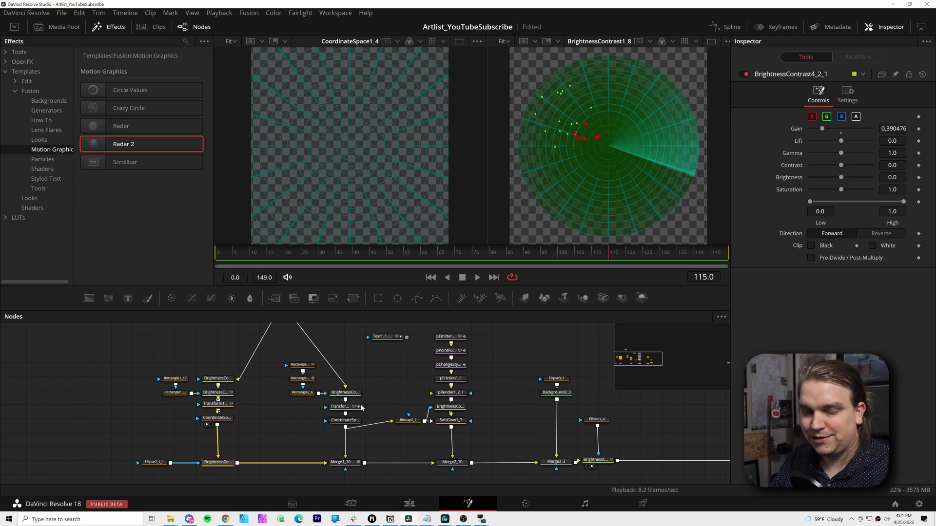